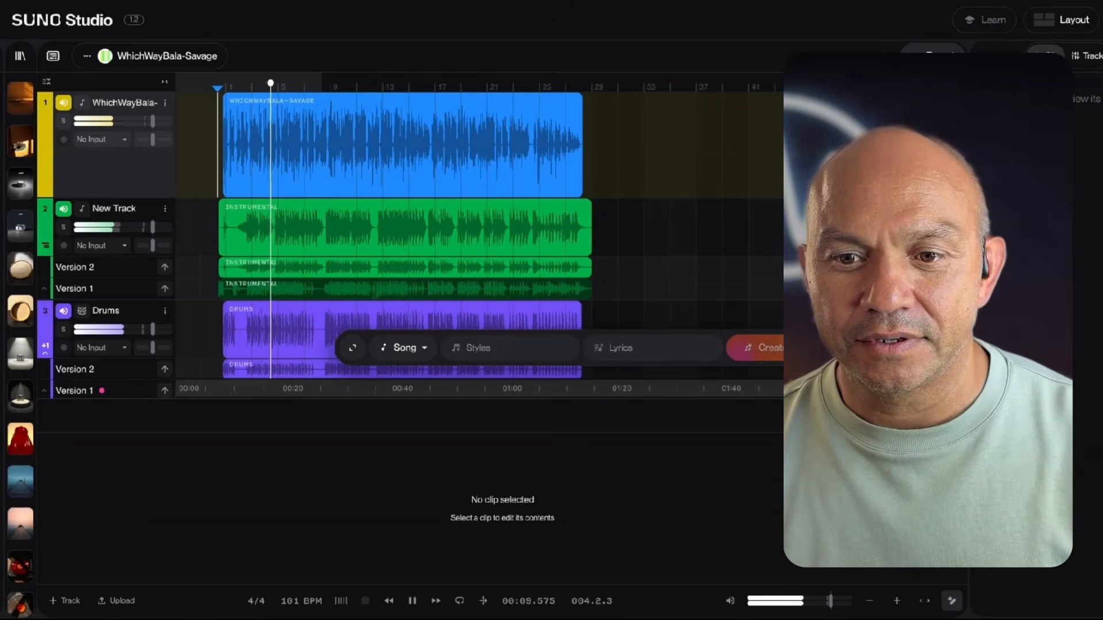
- Stop playback and hide the empty clip editor so the whole timeline has room
{"action": "key", "text": "space"}
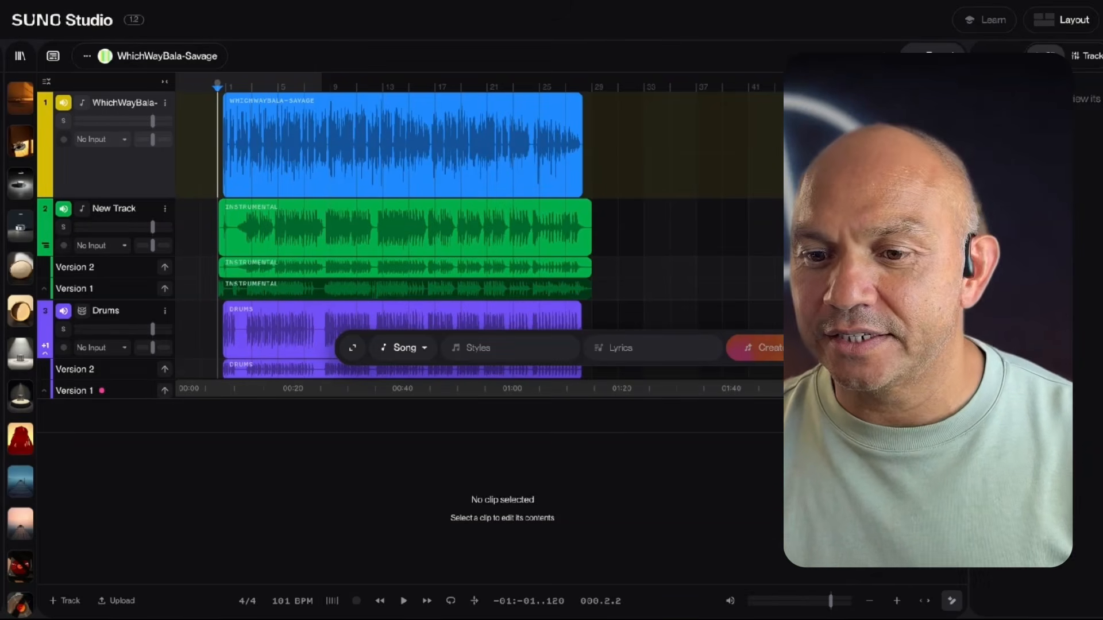
{"action": "left_click", "coordinate": [952, 601]}
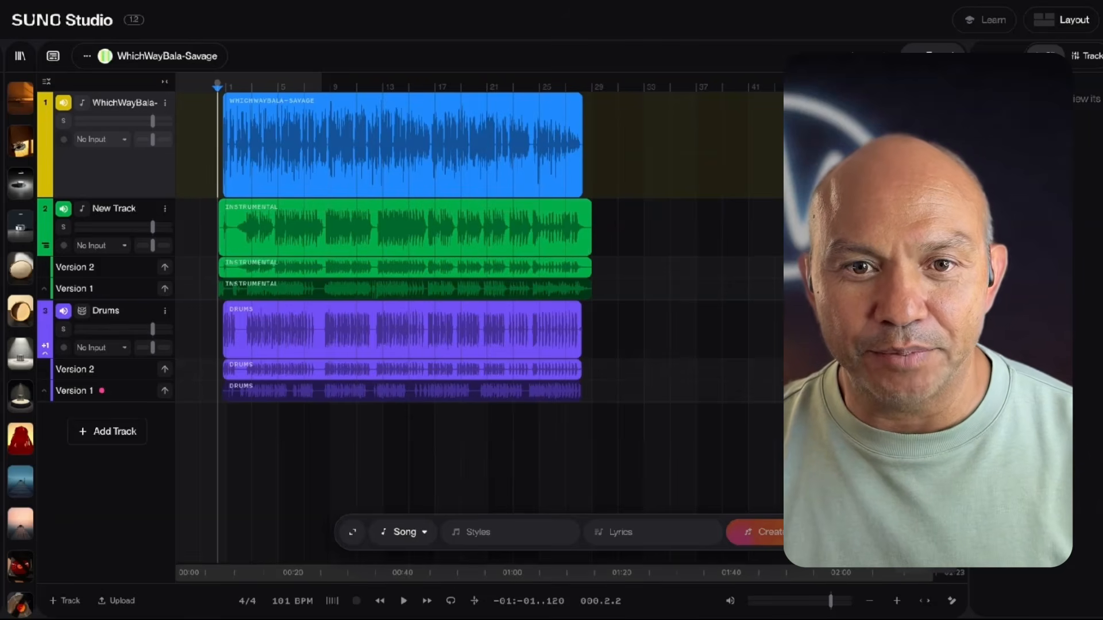
- Mute the instrumental New Track and the Drums track and audition the WhichWayBala-Savage vocal clip on its own
{"action": "left_click", "coordinate": [402, 103]}
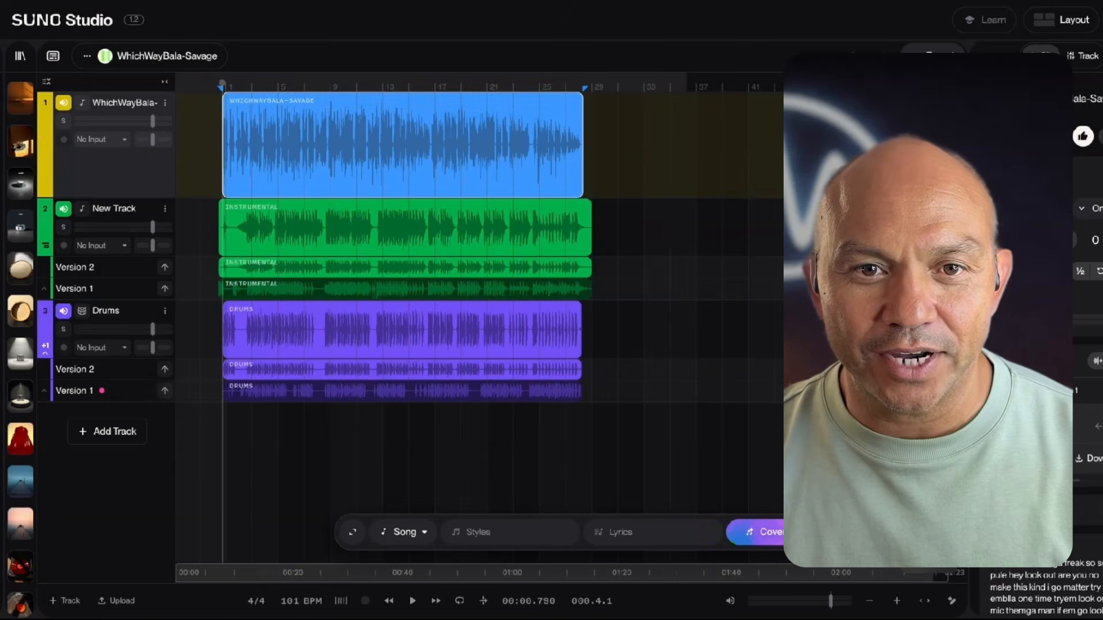
{"action": "left_click", "coordinate": [64, 209]}
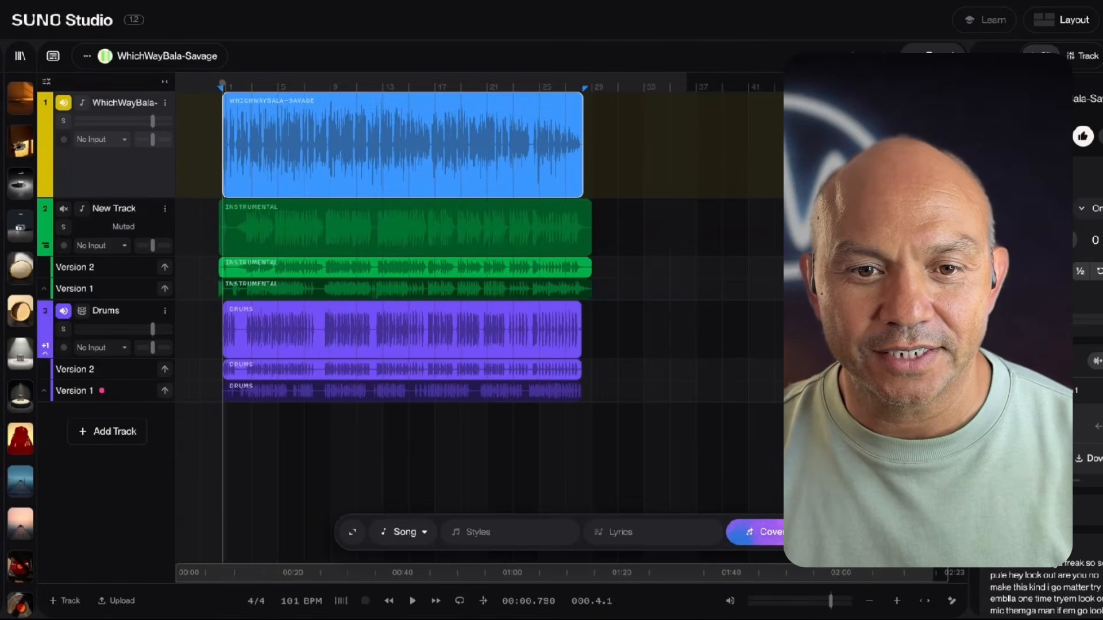
{"action": "left_click", "coordinate": [63, 311]}
{"action": "key", "text": "space"}
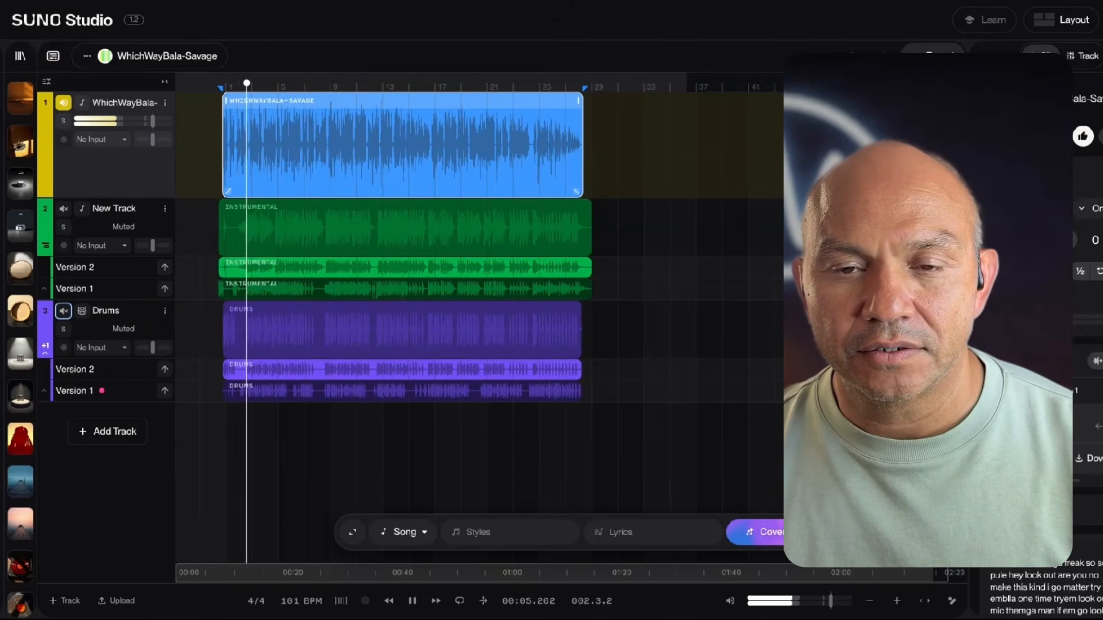
{"action": "key", "text": "space"}
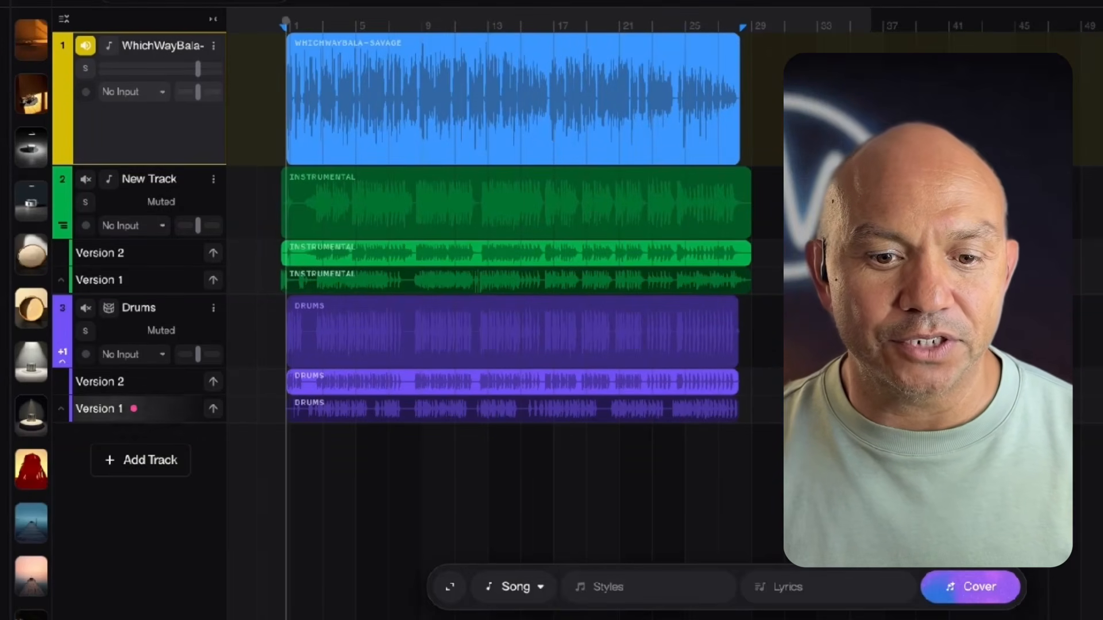
- Add a track beneath the vocal, mark about bars 1 to 29 on it, and set its generation type to FX
{"action": "left_click", "coordinate": [141, 460]}
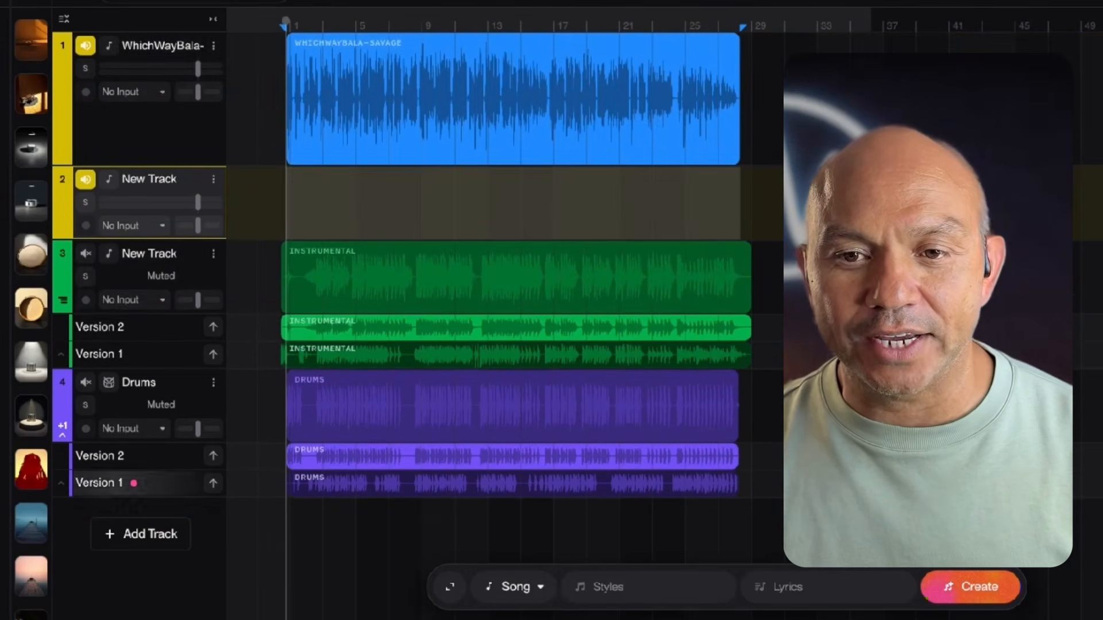
{"action": "left_click_drag", "start_coordinate": [290, 204], "coordinate": [751, 204]}
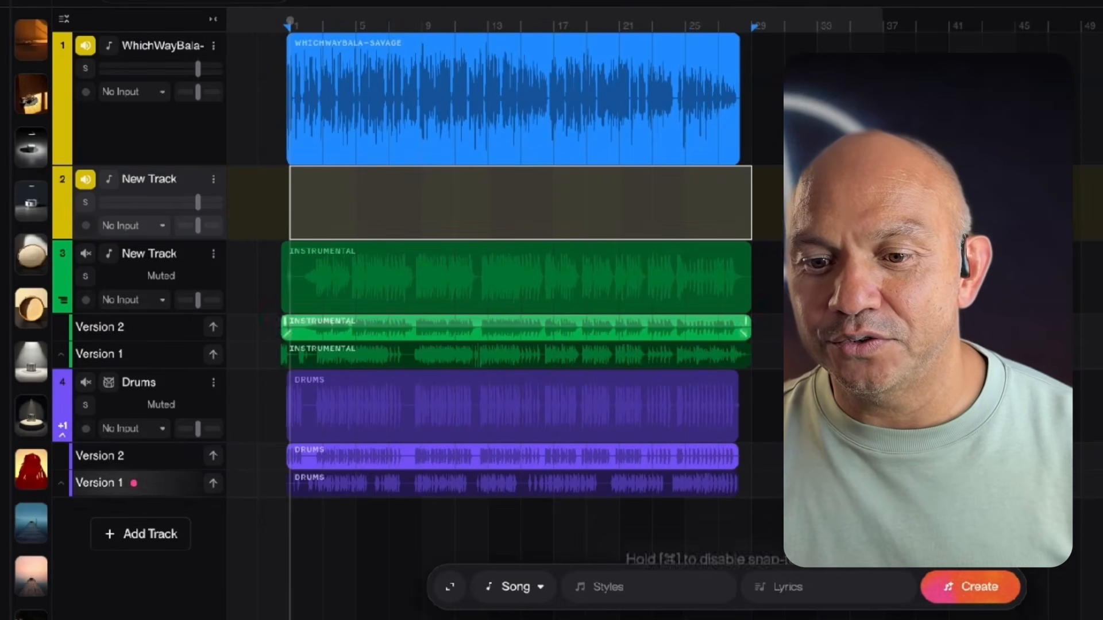
{"action": "left_click", "coordinate": [514, 587]}
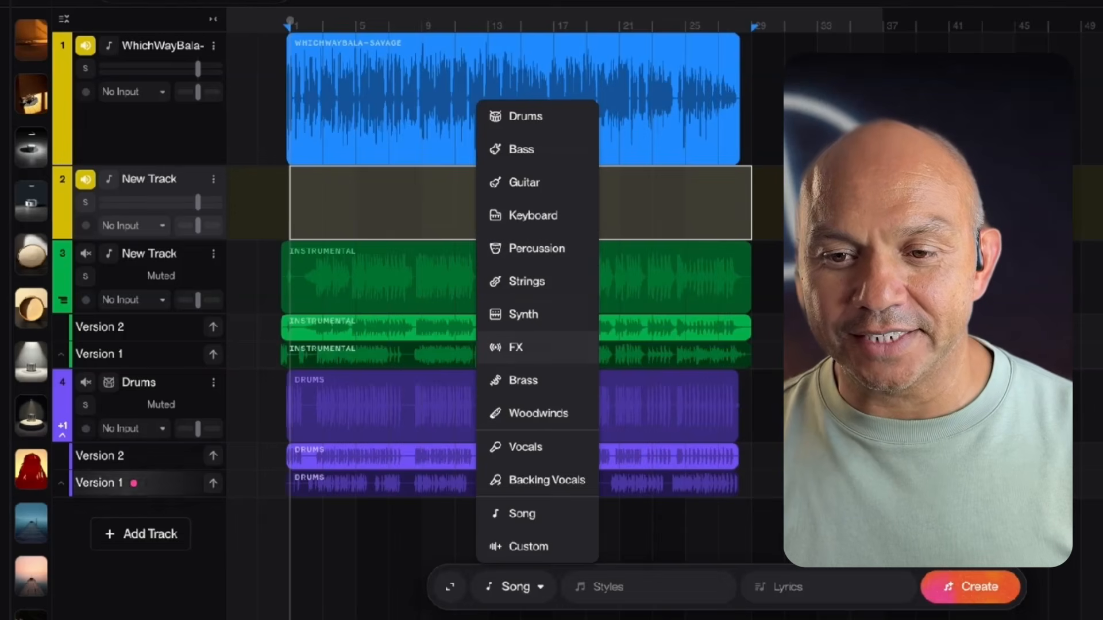
{"action": "left_click", "coordinate": [515, 347]}
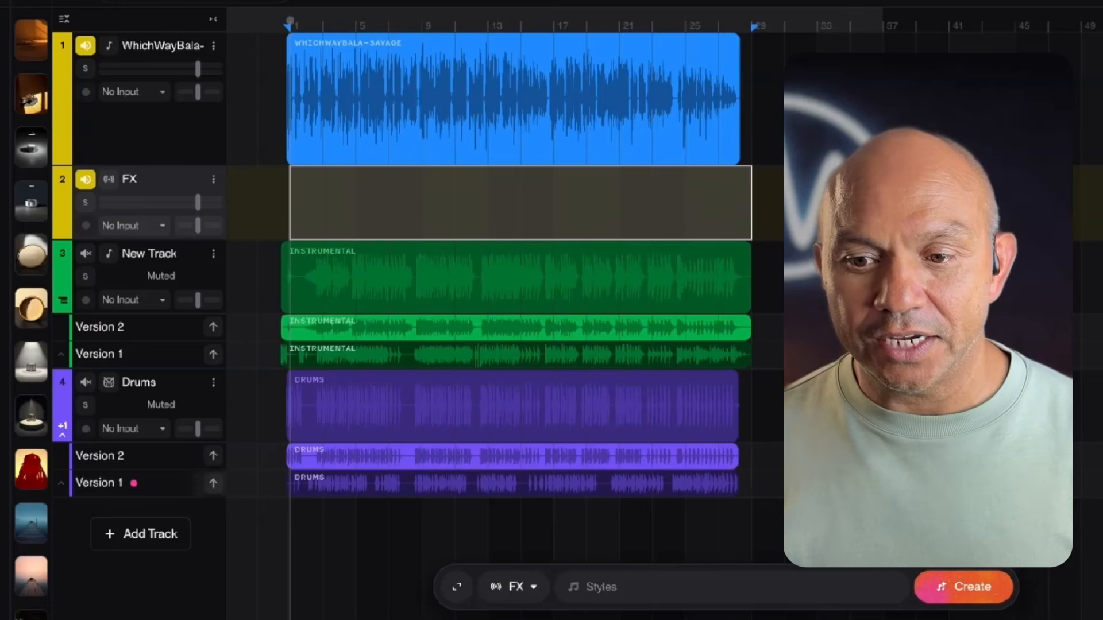
- Generate effects for the marked range with the style prompt "Hyper Dj Scratching baby scratches"
{"action": "type", "text": "Hyper"}
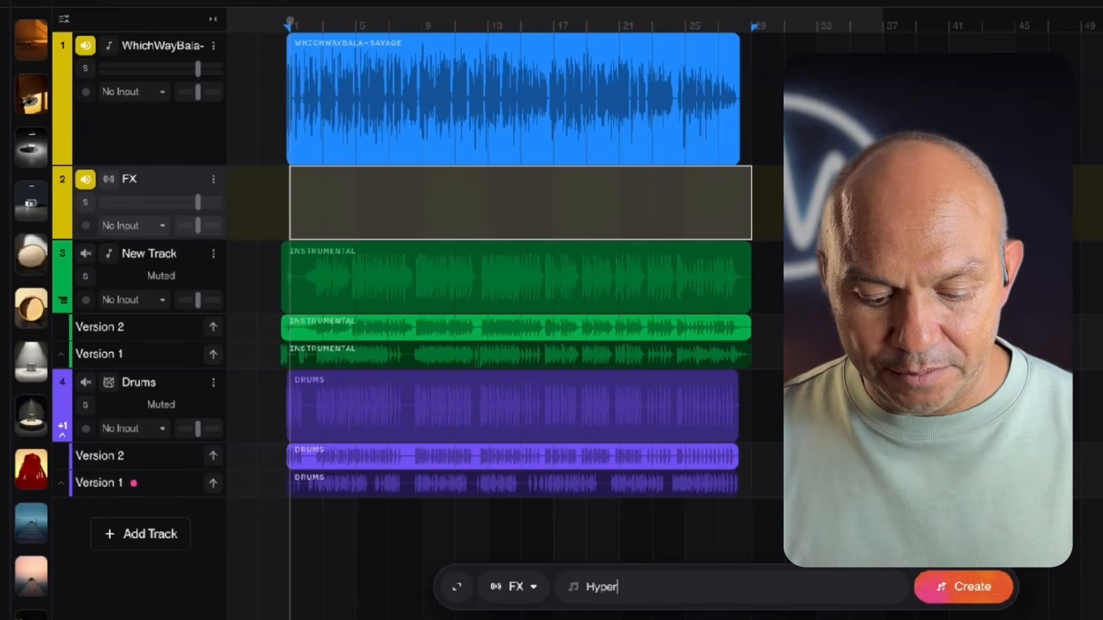
{"action": "type", "text": " Dj Scratching baby scratches"}
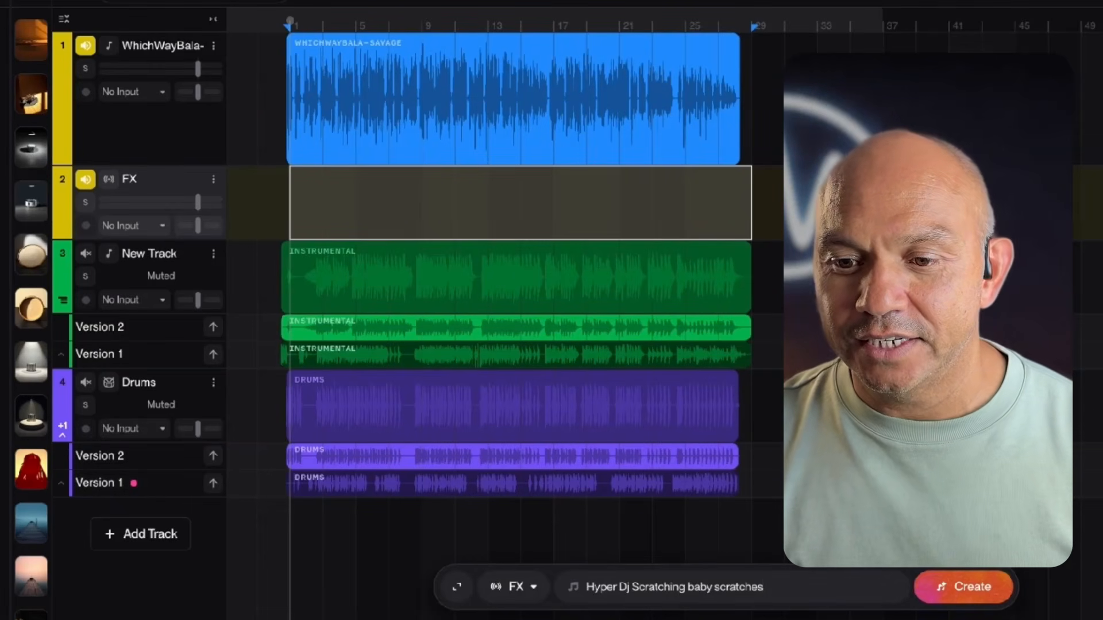
{"action": "key", "text": "Return"}
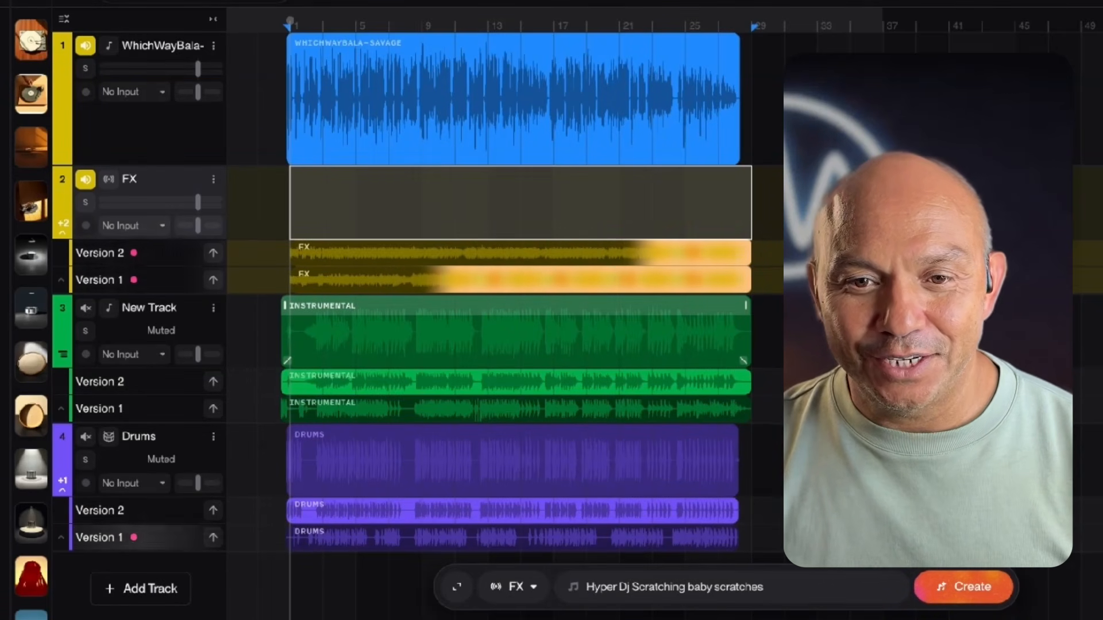
- Copy the generated Version 2 FX clip to the main lane of the FX track
{"action": "left_click", "coordinate": [322, 257]}
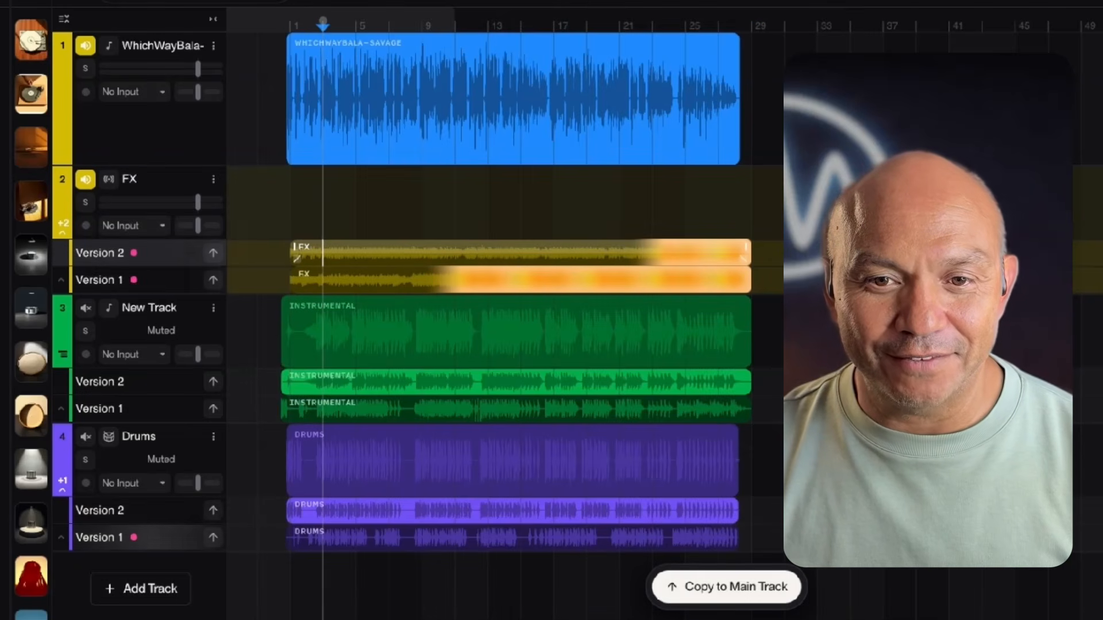
{"action": "left_click", "coordinate": [323, 247]}
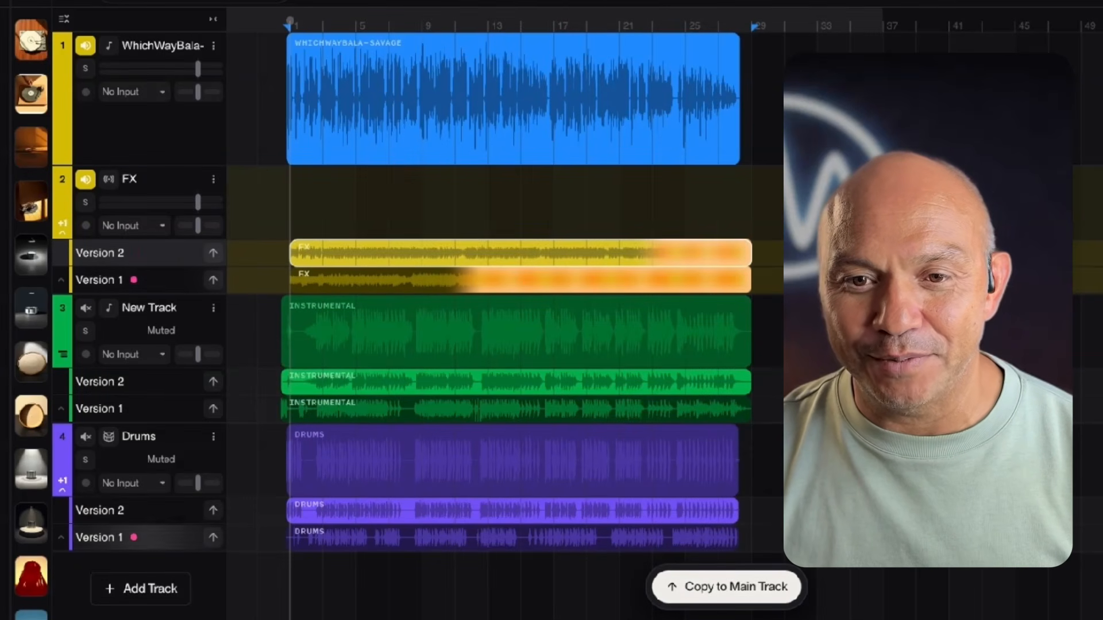
{"action": "left_click", "coordinate": [727, 587]}
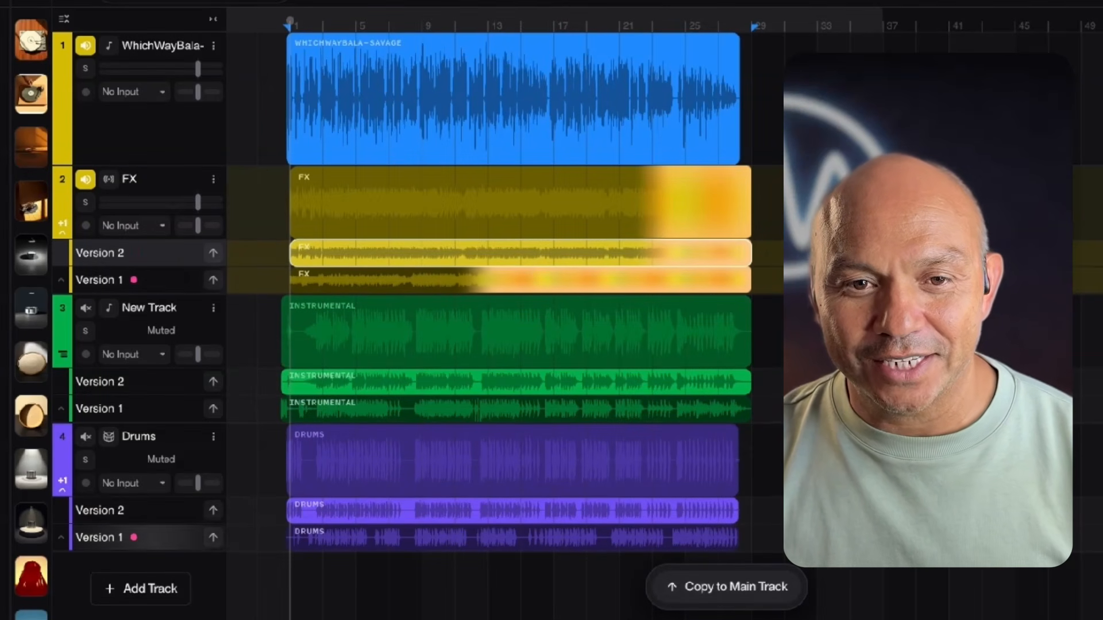
- Audition the generated effects with the vocal, muting the WhichWayBala-Savage track partway to hear the FX alone
{"action": "key", "text": "space"}
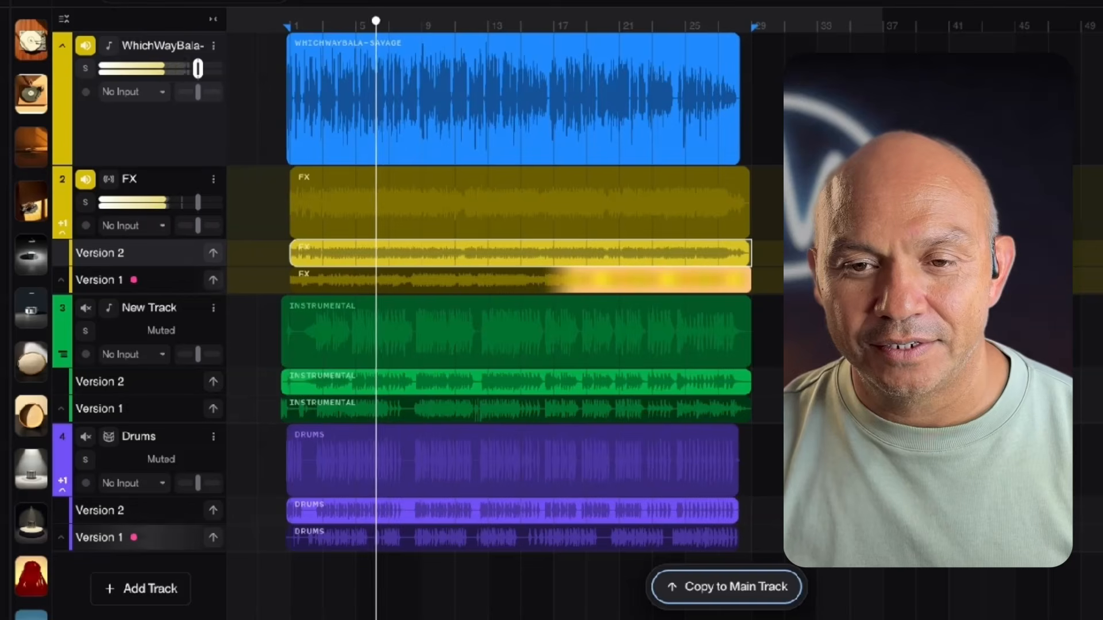
{"action": "left_click", "coordinate": [86, 45]}
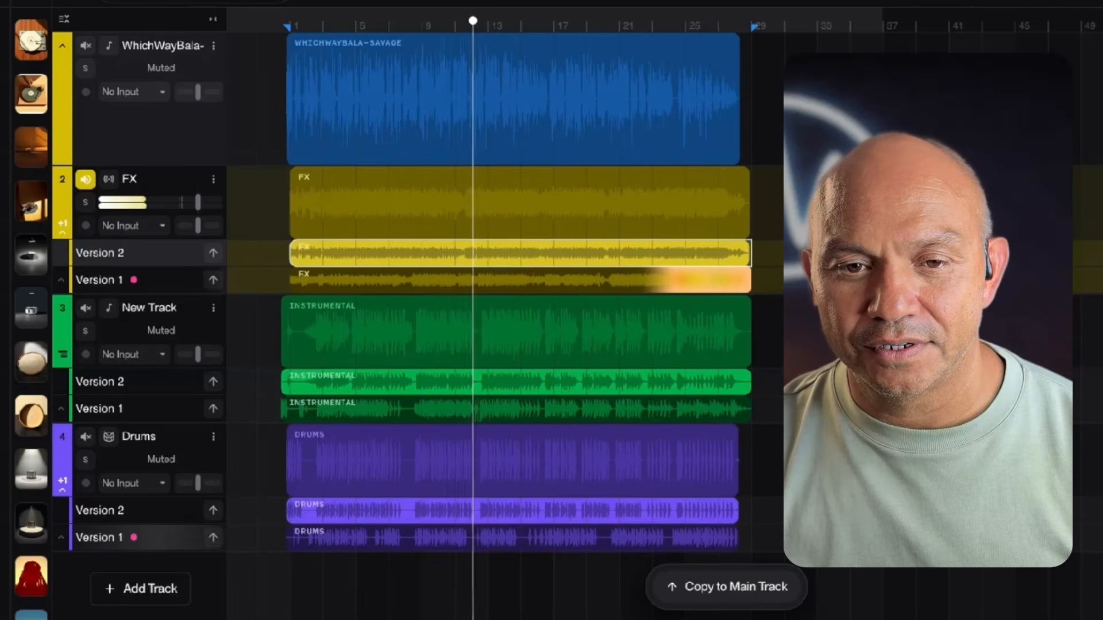
{"action": "key", "text": "space"}
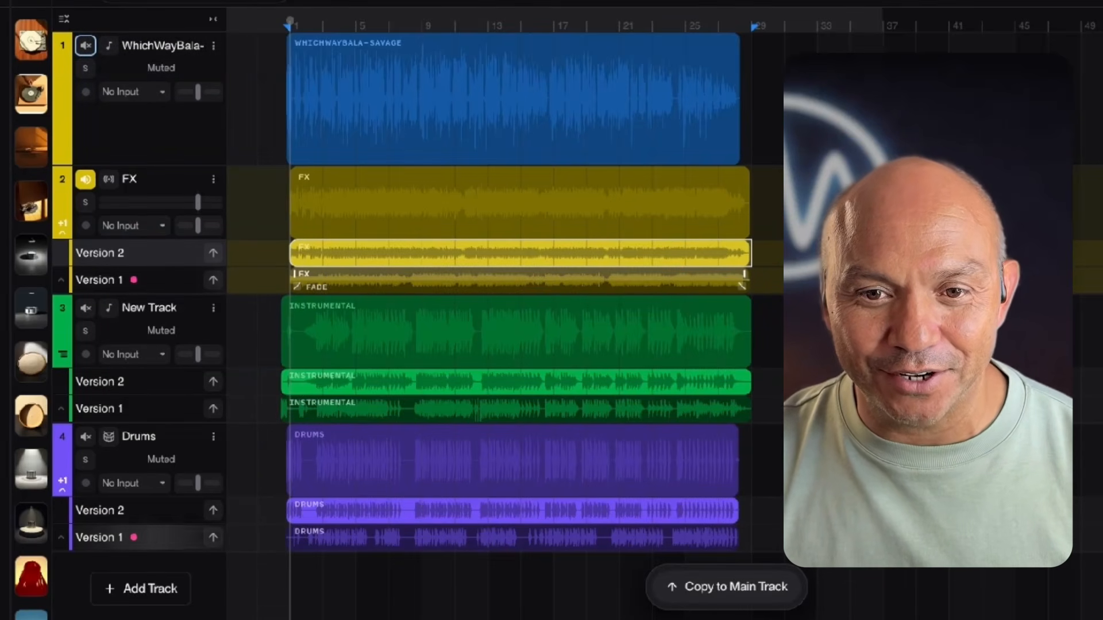
- Put the Version 1 FX clip on the main lane of the FX track and audition it alone
{"action": "left_click", "coordinate": [355, 283]}
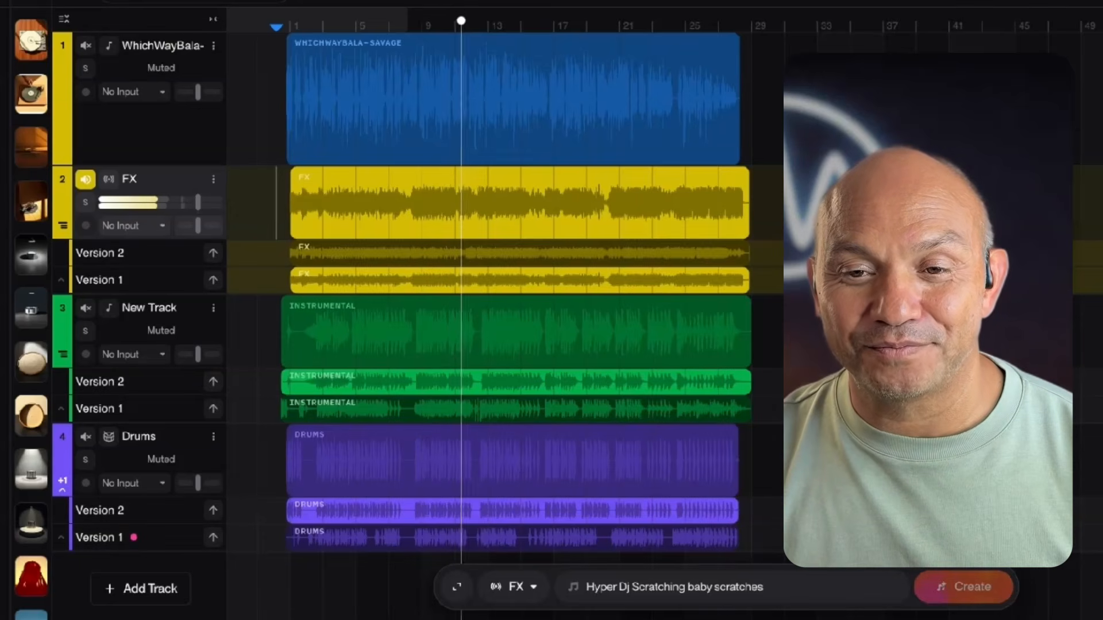
{"action": "key", "text": "space"}
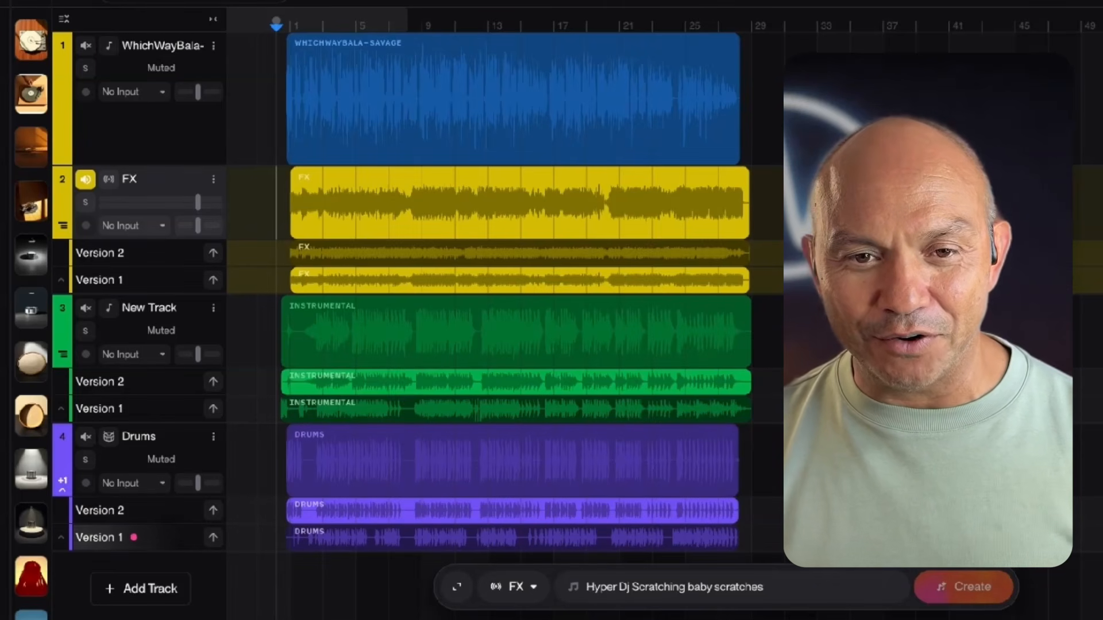
{"action": "key", "text": "space"}
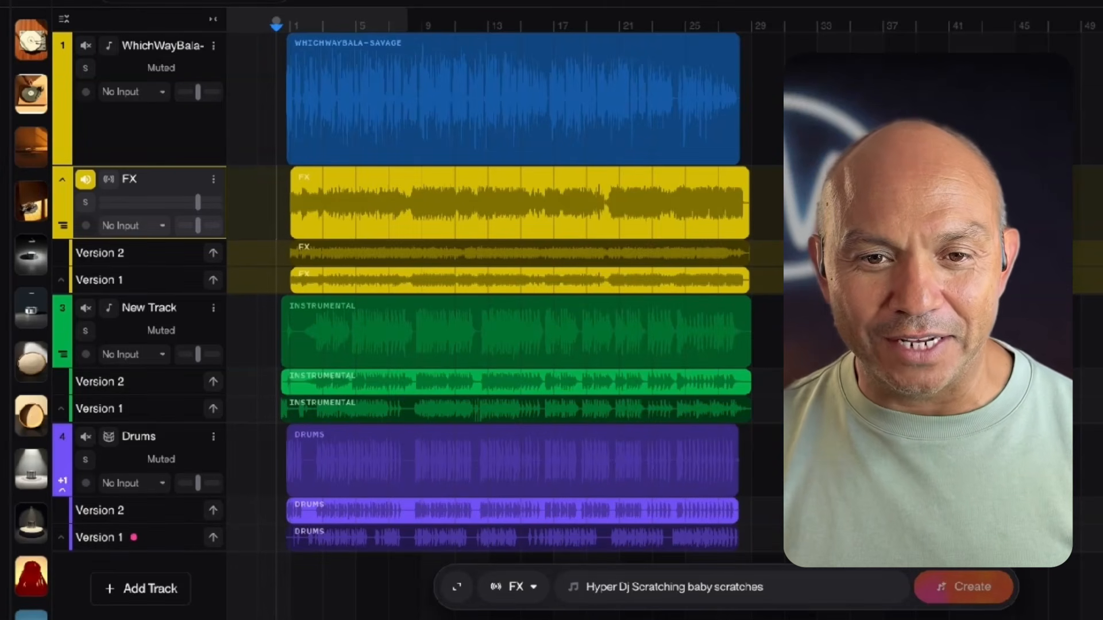
- Delete the FX track with the scratching takes and select the vocal track
{"action": "left_click", "coordinate": [213, 179]}
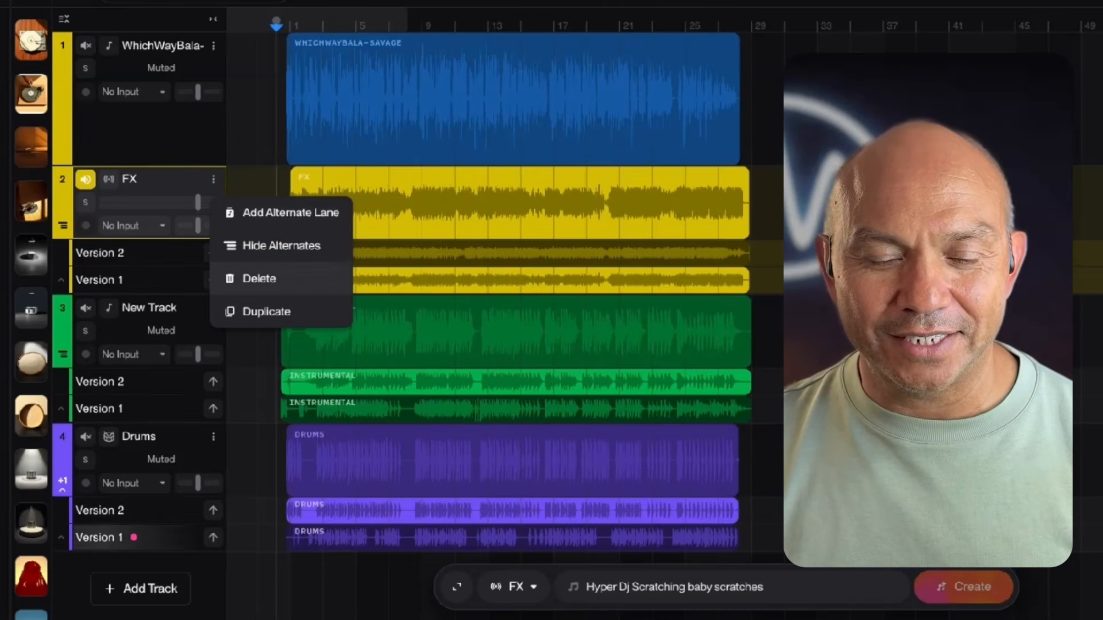
{"action": "left_click", "coordinate": [248, 279]}
{"action": "left_click", "coordinate": [151, 131]}
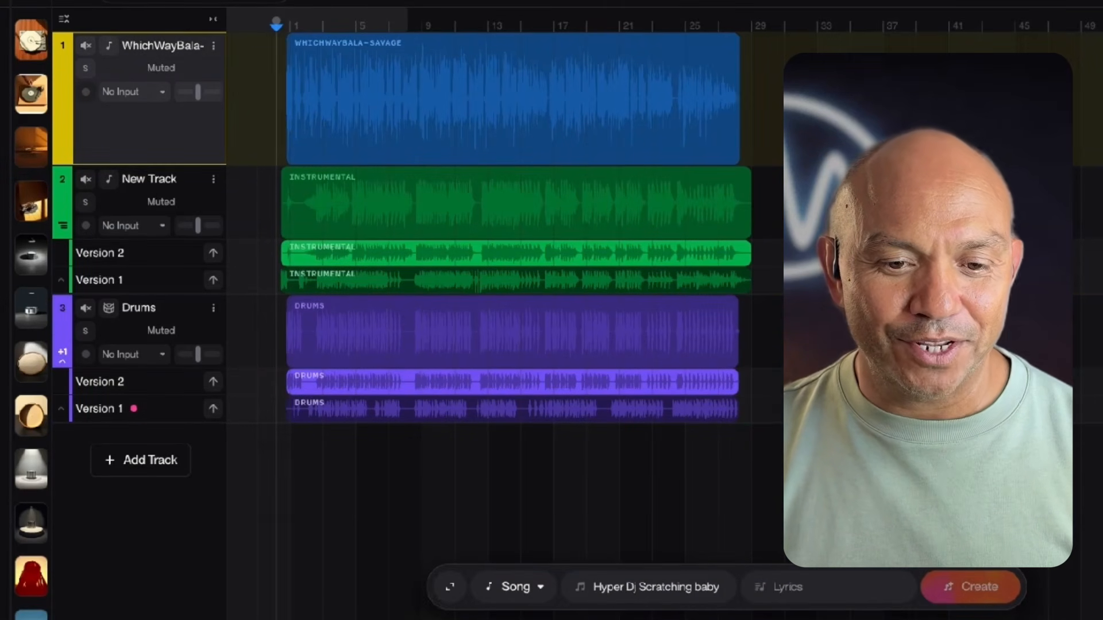
- Add a fresh track below the vocal, mark about bars 1 to 29 on it, and set its type to FX
{"action": "left_click", "coordinate": [140, 460]}
{"action": "left_click_drag", "start_coordinate": [290, 203], "coordinate": [752, 202]}
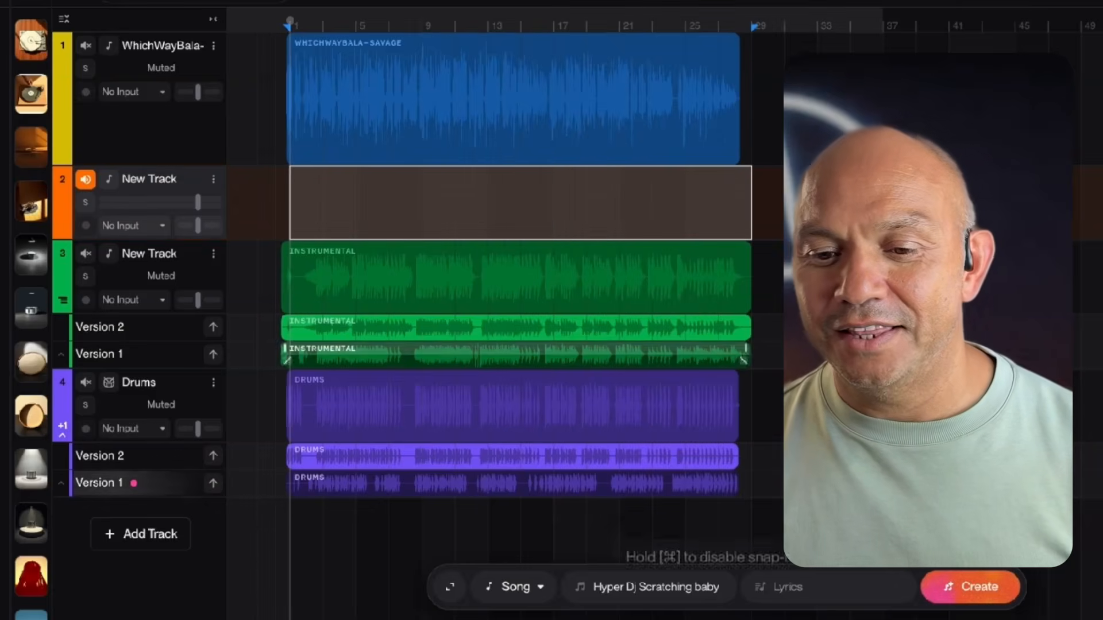
{"action": "left_click", "coordinate": [515, 587]}
{"action": "left_click", "coordinate": [515, 347]}
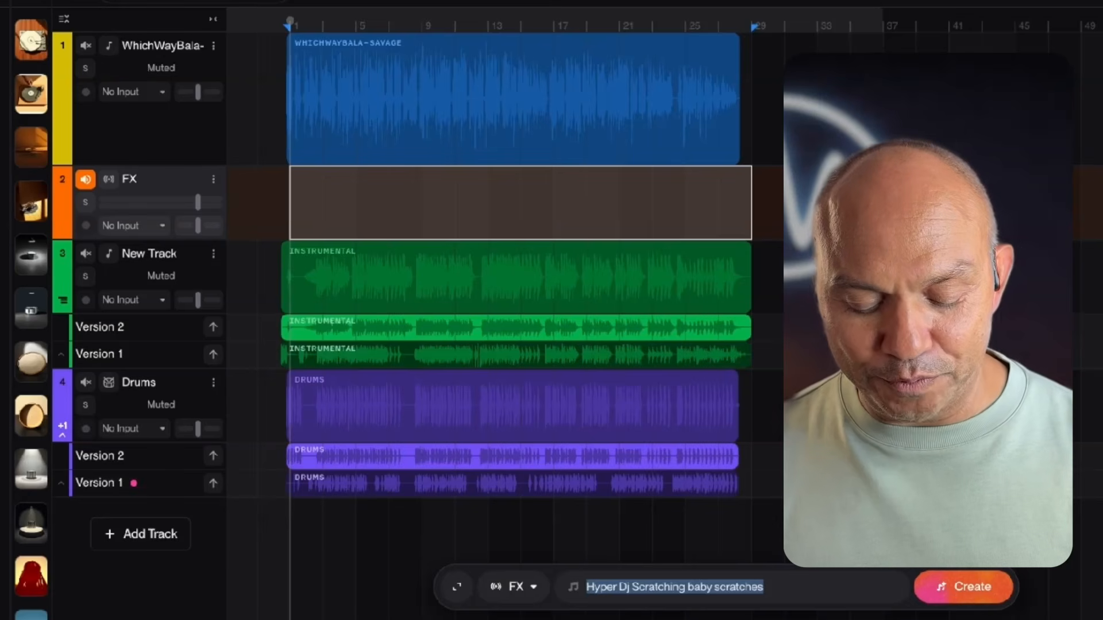
- Replace the style prompt with "reverb and delays for hip hop vocal presence" and clear the range selection on the FX track
{"action": "type", "text": "reverb,"}
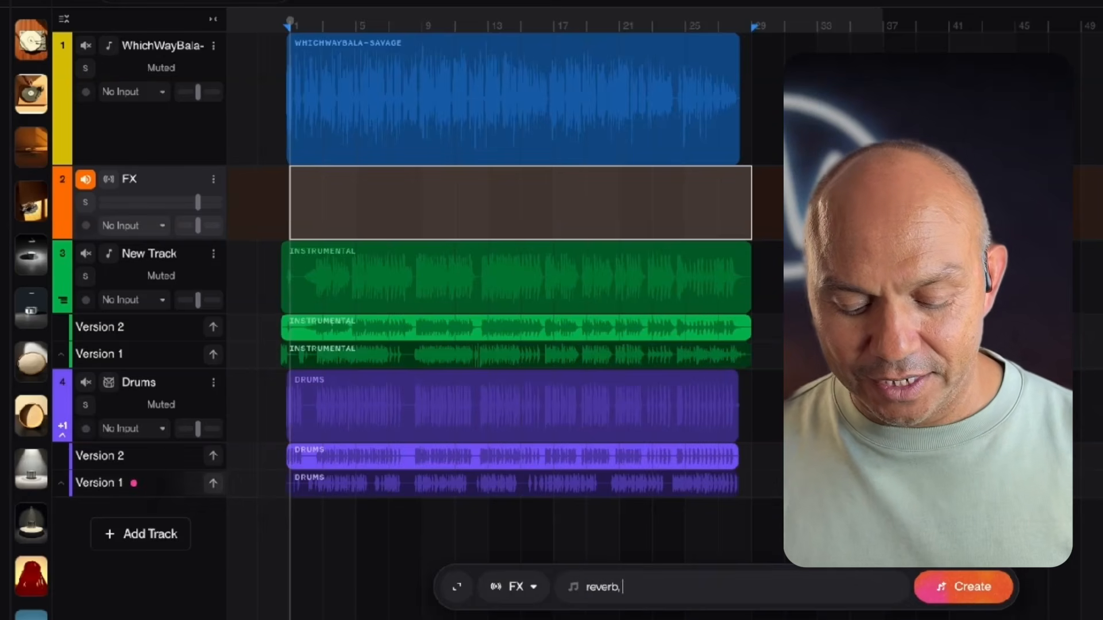
{"action": "type", "text": " delays"}
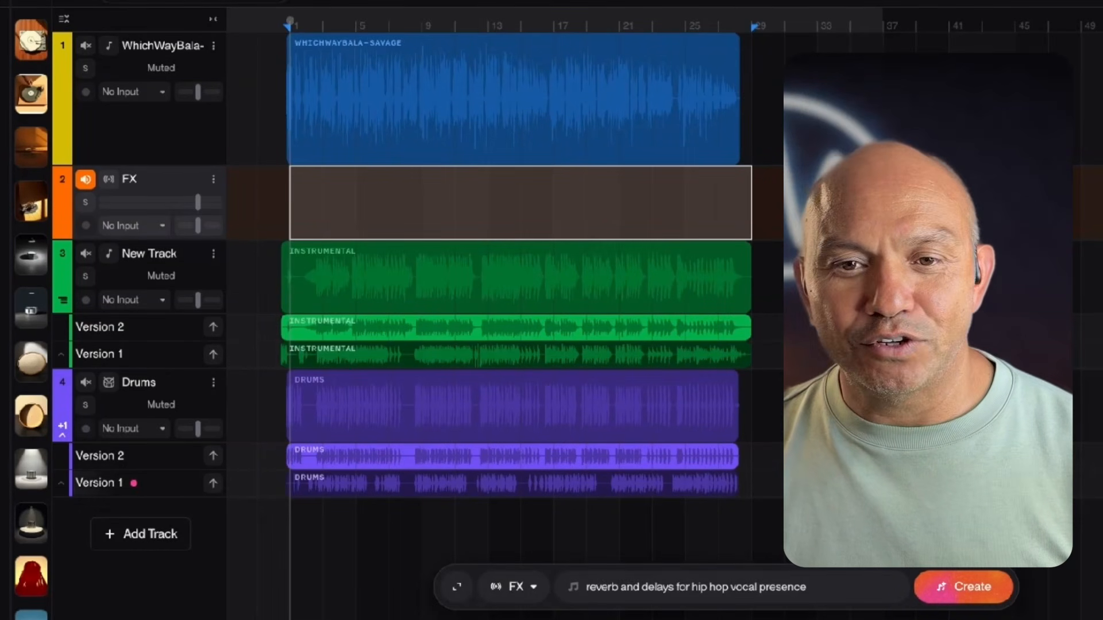
{"action": "left_click_drag", "start_coordinate": [290, 203], "coordinate": [719, 203]}
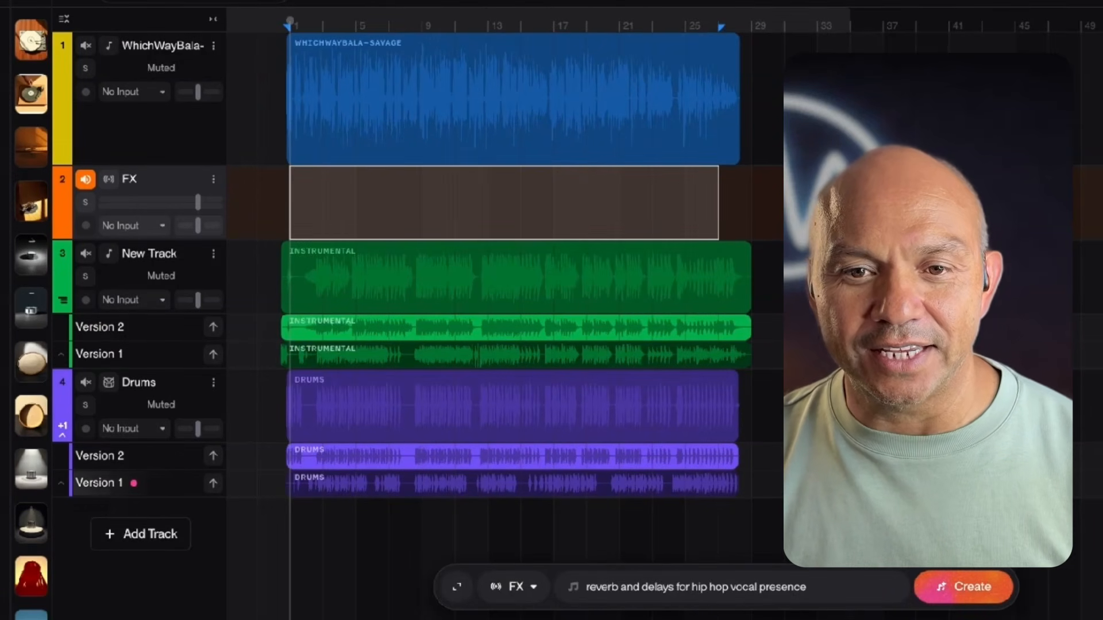
{"action": "left_click", "coordinate": [323, 203]}
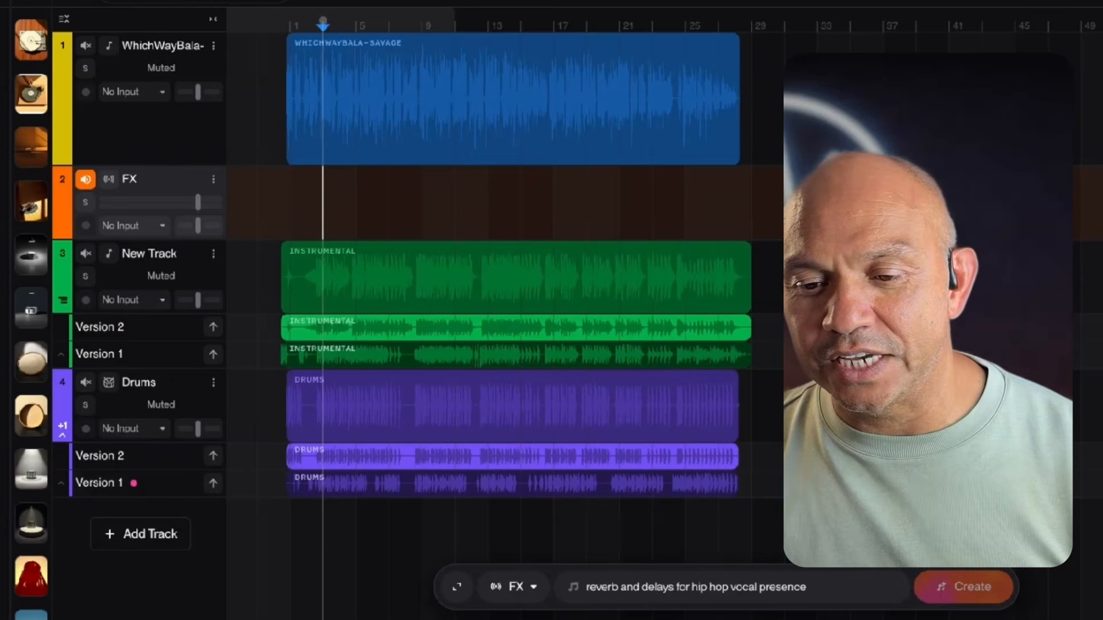
- Duplicate the WhichWayBala-Savage vocal clip onto the FX track and generate an FX cover of the copy
{"action": "left_click", "coordinate": [513, 43]}
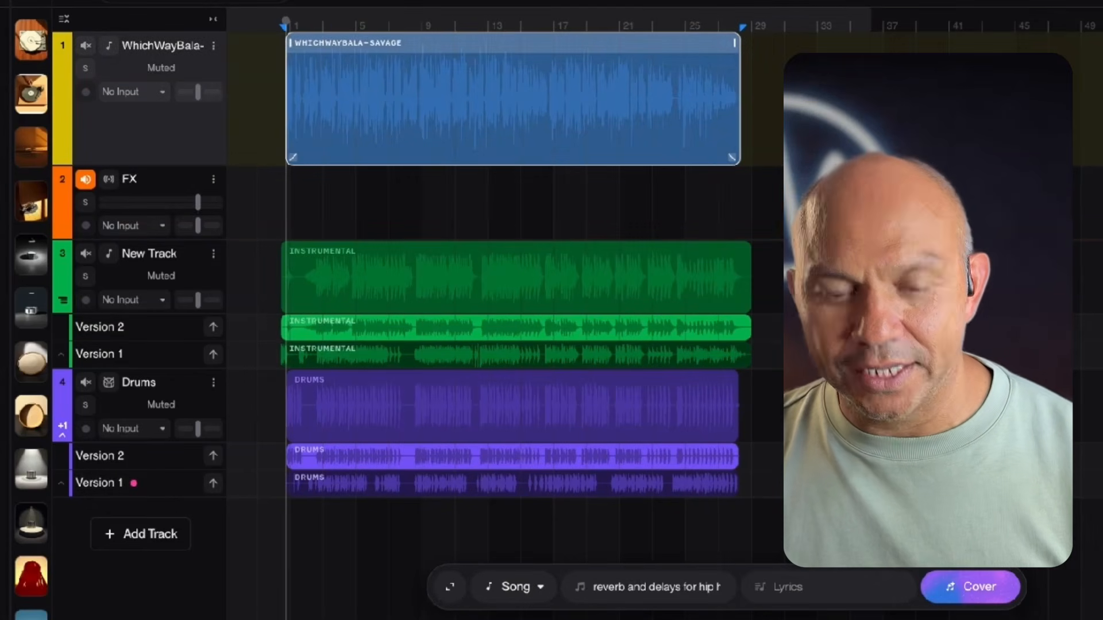
{"action": "left_click_drag", "start_coordinate": [513, 43], "coordinate": [513, 177]}
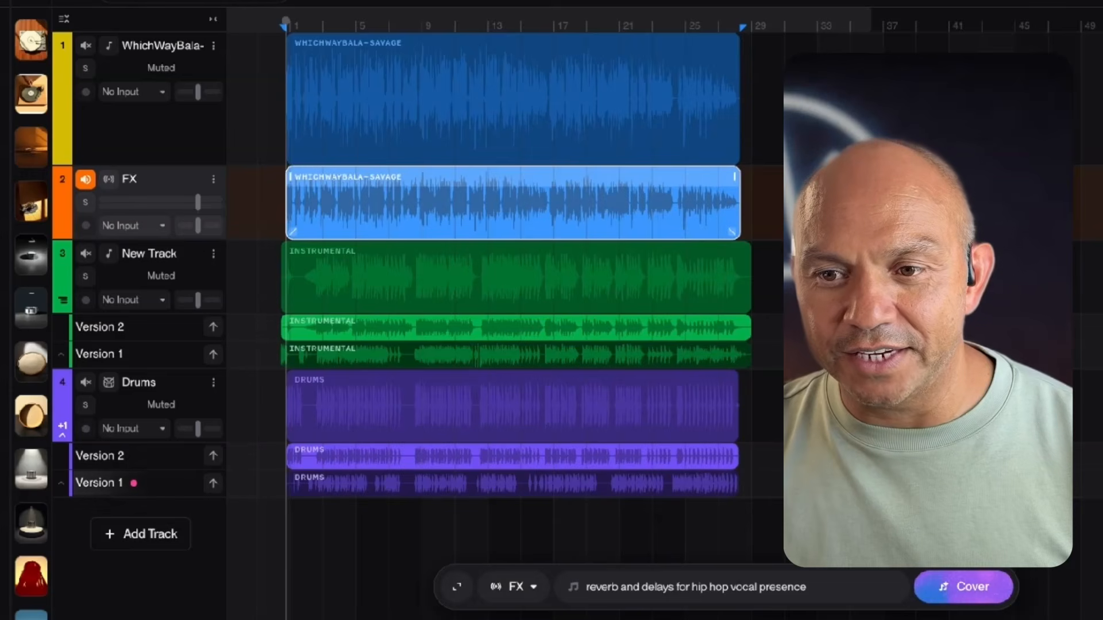
{"action": "left_click", "coordinate": [964, 587]}
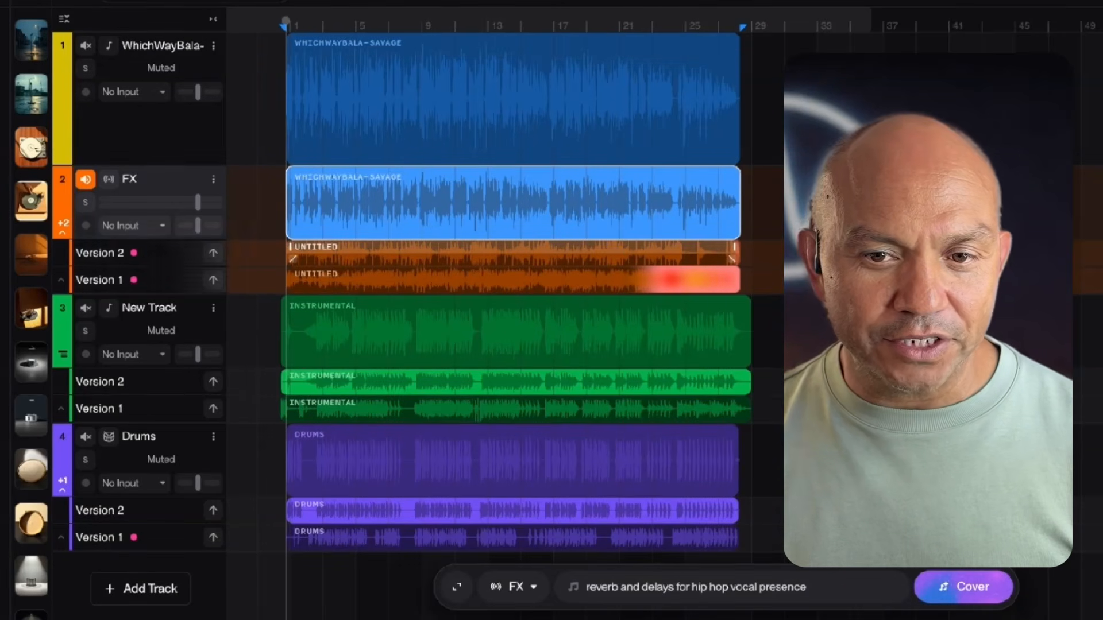
- Copy the Version 2 cover of the vocal to the FX track's main lane and audition it
{"action": "left_click", "coordinate": [513, 253]}
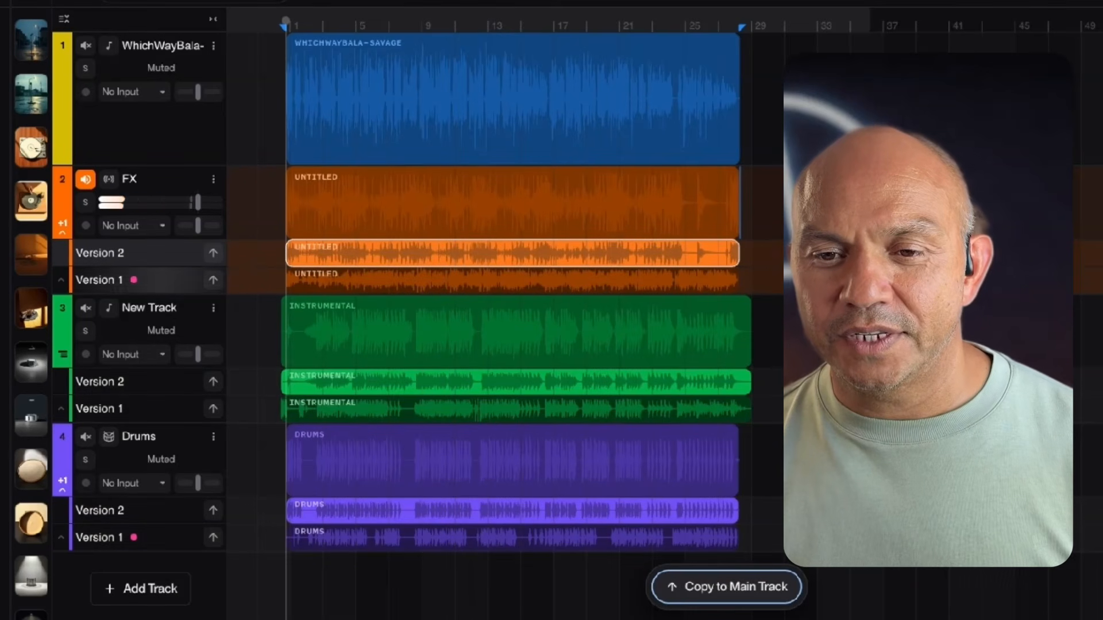
{"action": "key", "text": "space"}
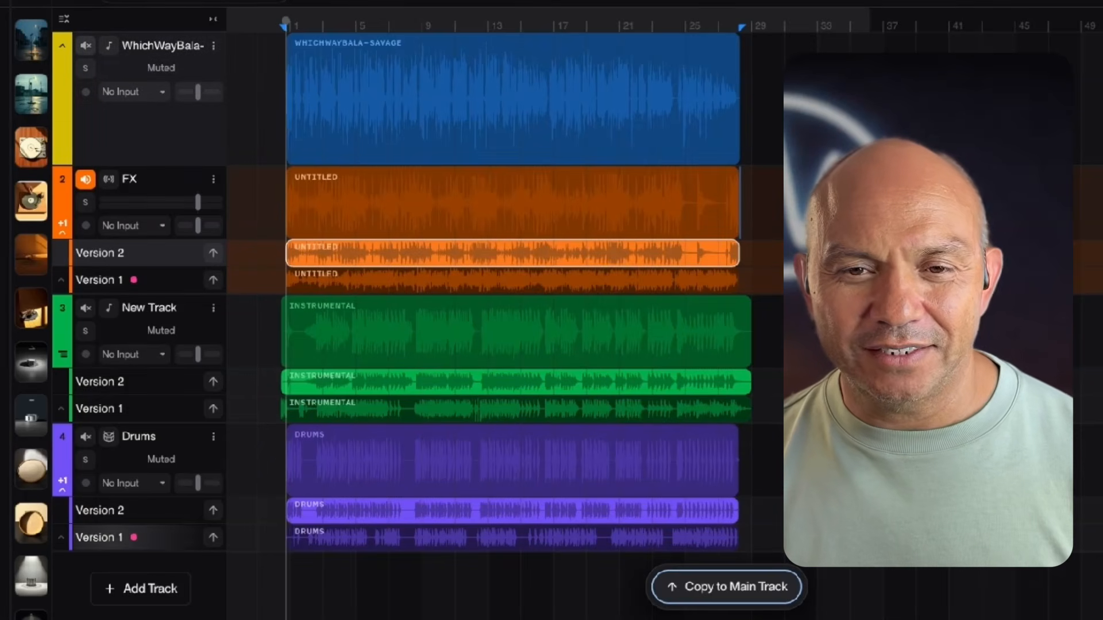
- Play the original vocal for comparison, and copy the Version 1 cover to the FX track's main lane and audition it
{"action": "left_click", "coordinate": [86, 46]}
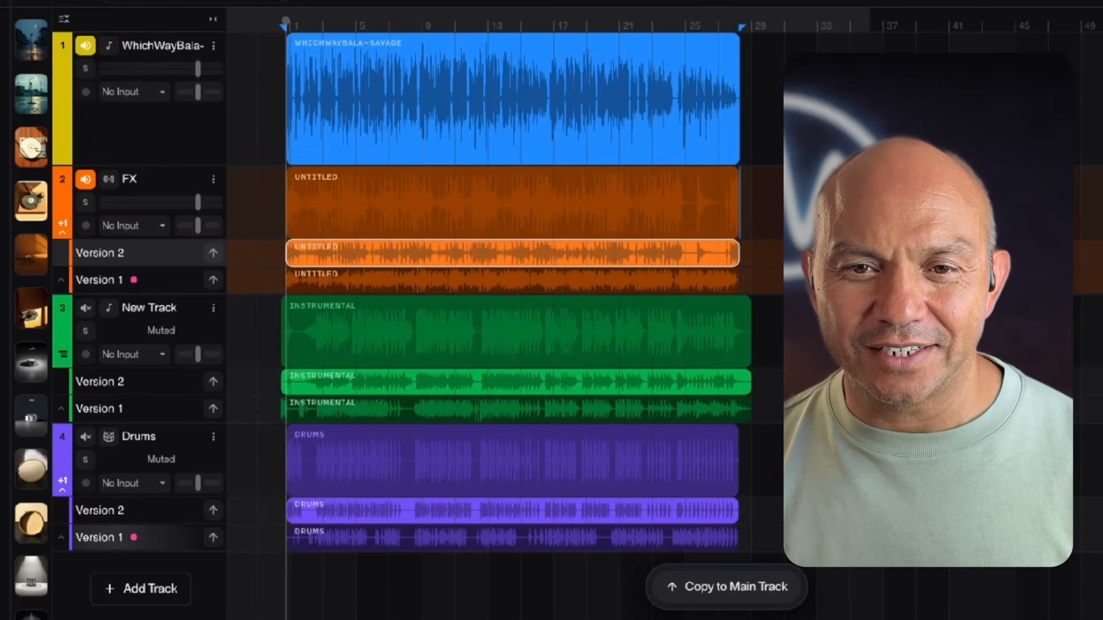
{"action": "key", "text": "space"}
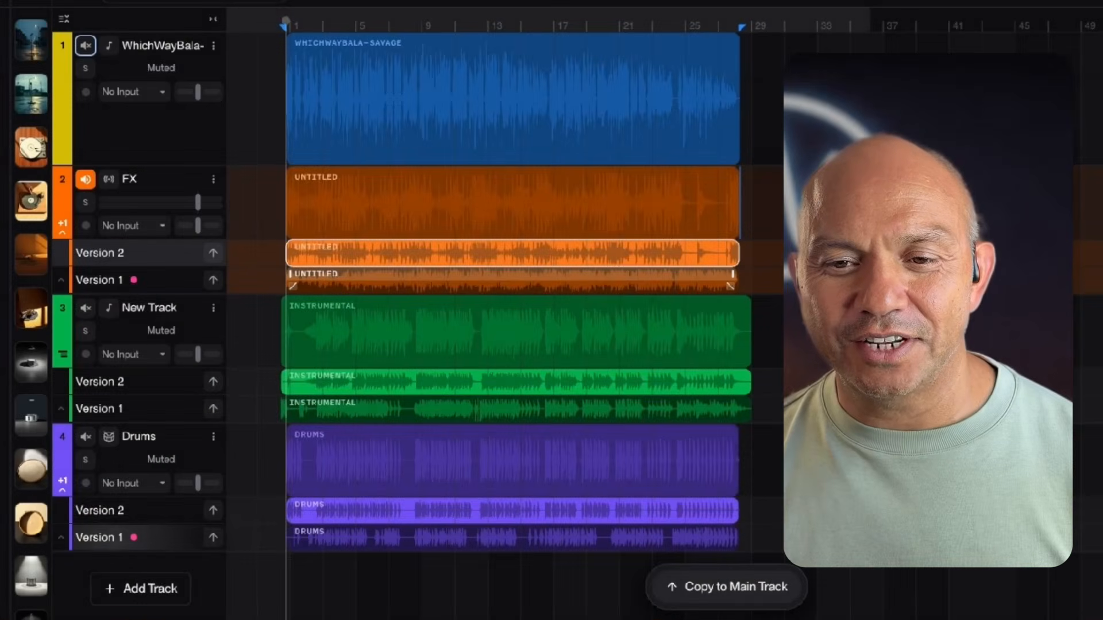
{"action": "left_click", "coordinate": [513, 280]}
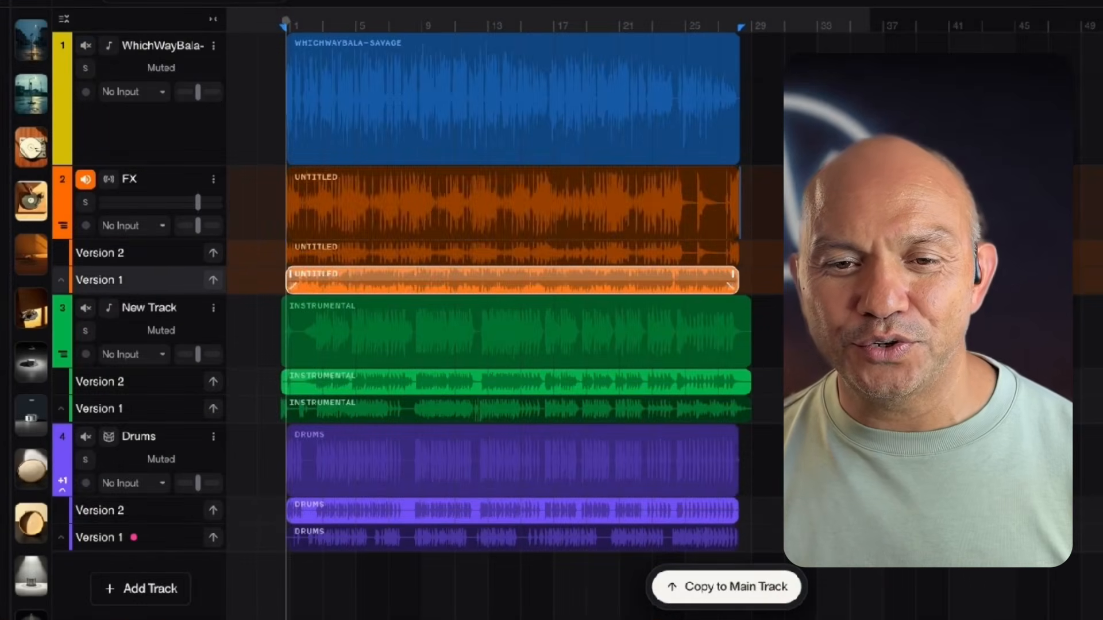
{"action": "left_click", "coordinate": [726, 587]}
{"action": "key", "text": "space"}
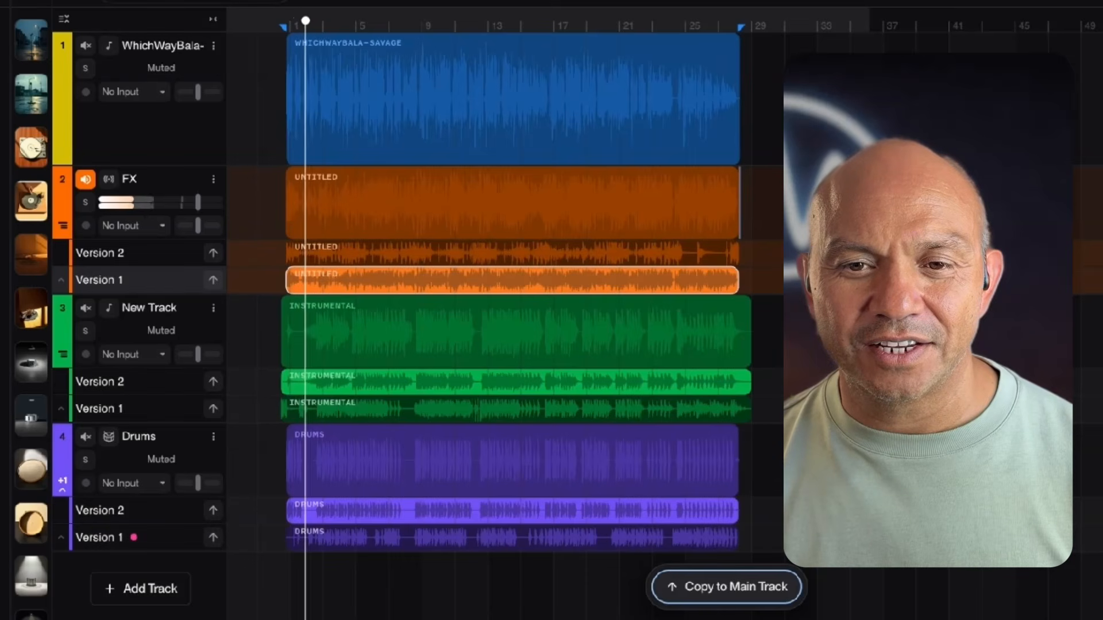
{"action": "key", "text": "space"}
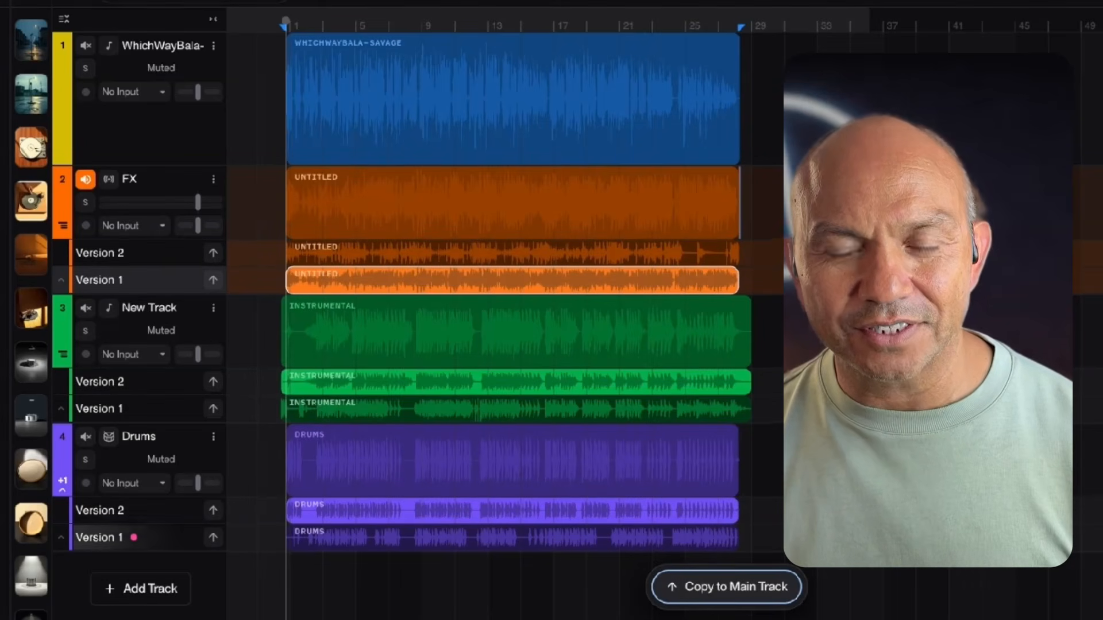
{"action": "key", "text": "space"}
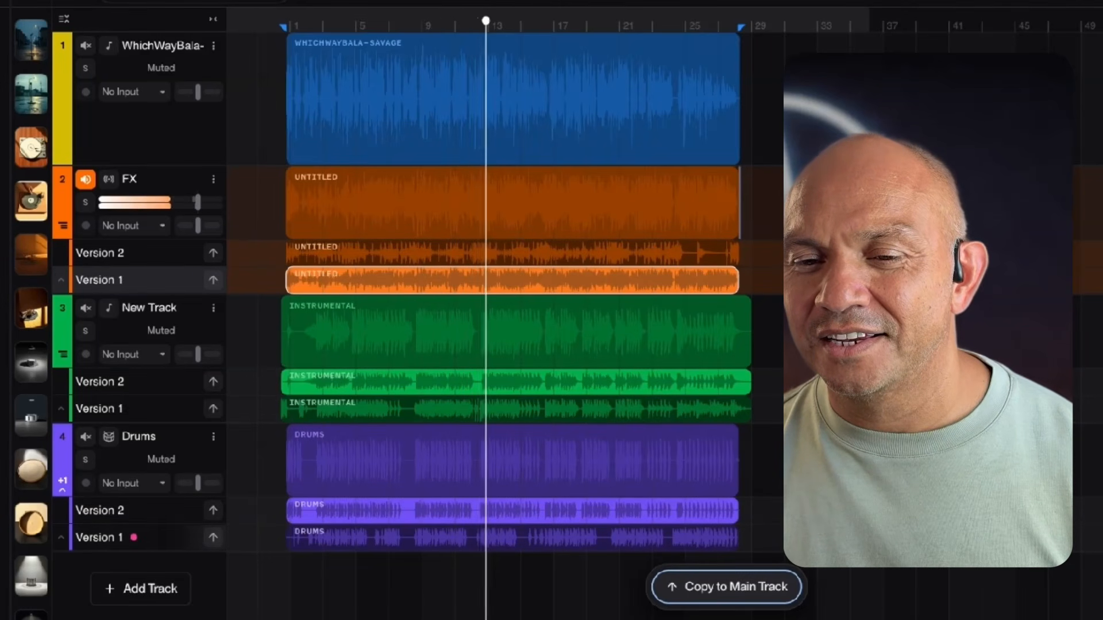
{"action": "key", "text": "space"}
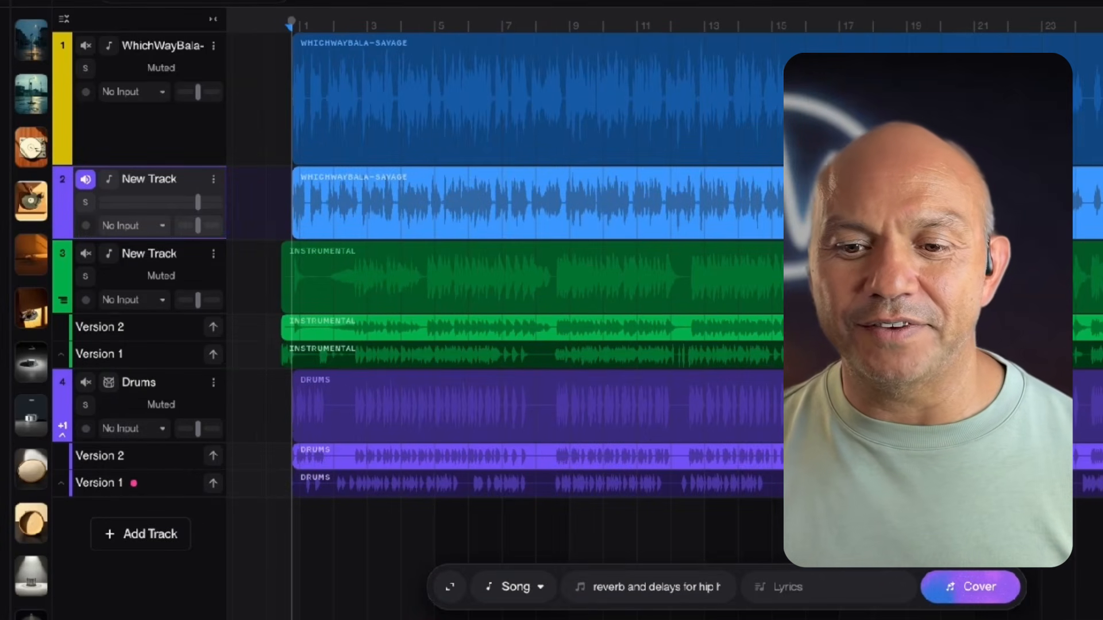
- Set the vocal copy's track to FX and cover it with style "use this acapella only as the source for reverb and delays for hip hop vocal presence"
{"action": "left_click", "coordinate": [516, 586]}
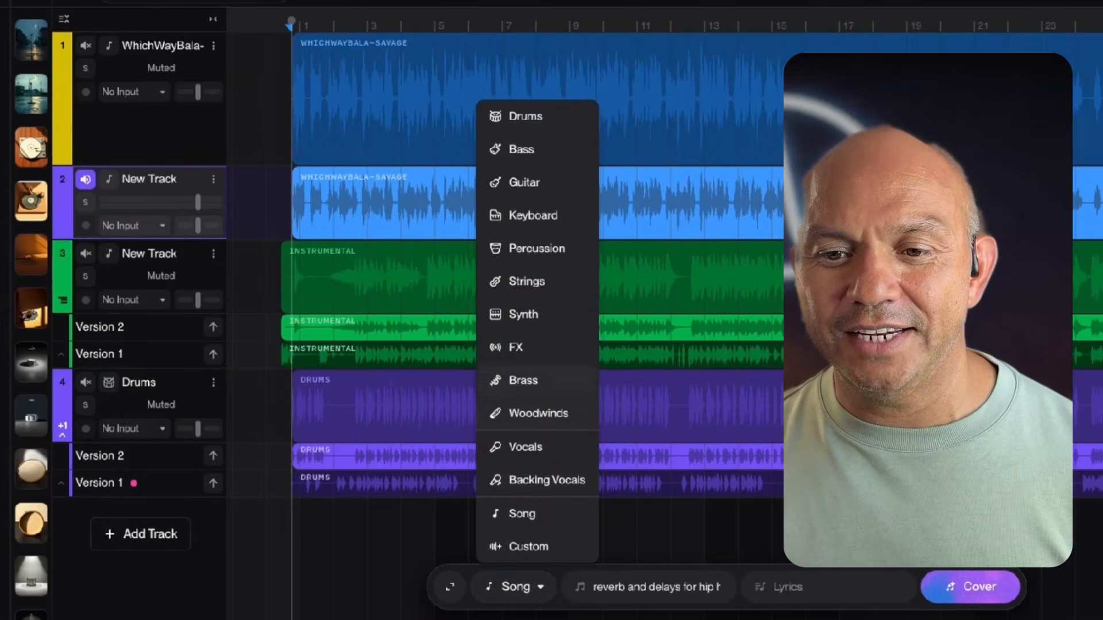
{"action": "left_click", "coordinate": [522, 413]}
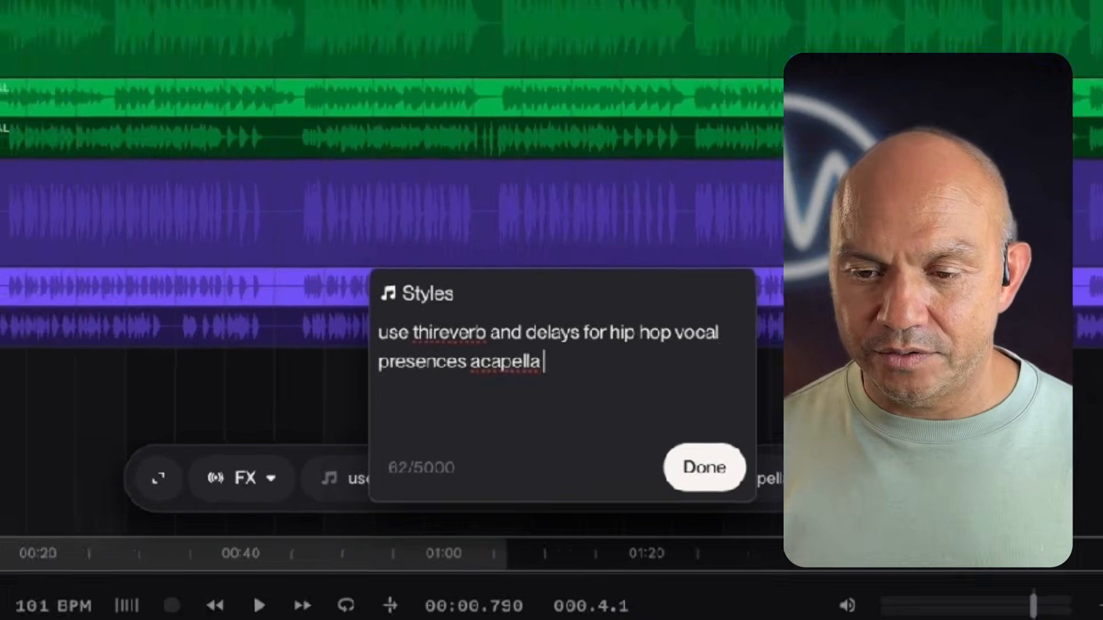
{"action": "type", "text": "s acapella only as the source for"}
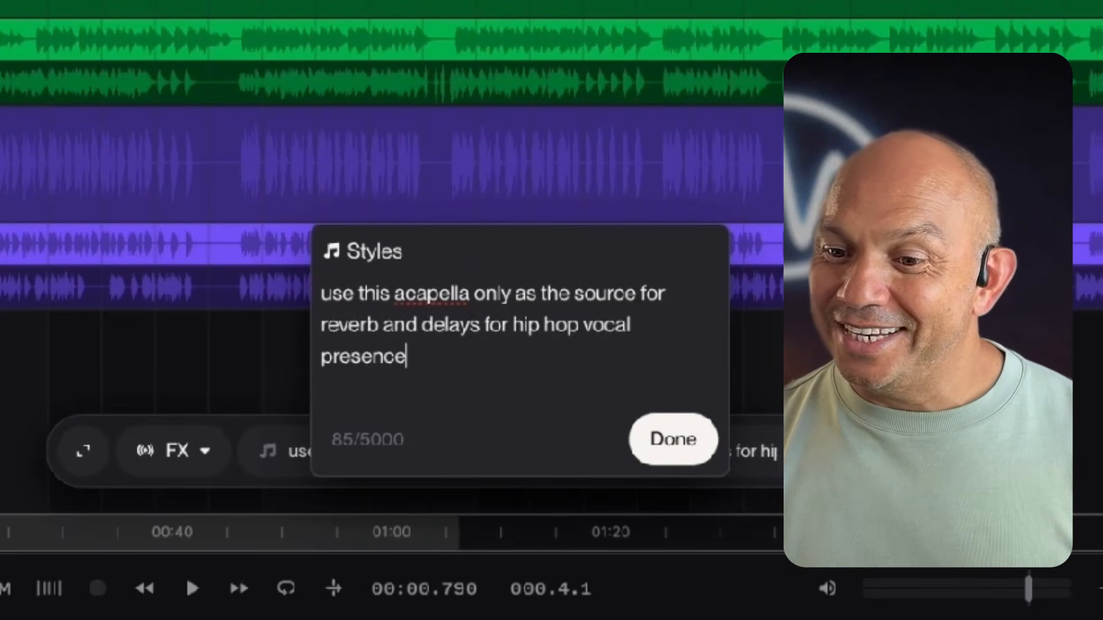
{"action": "key", "text": "Return"}
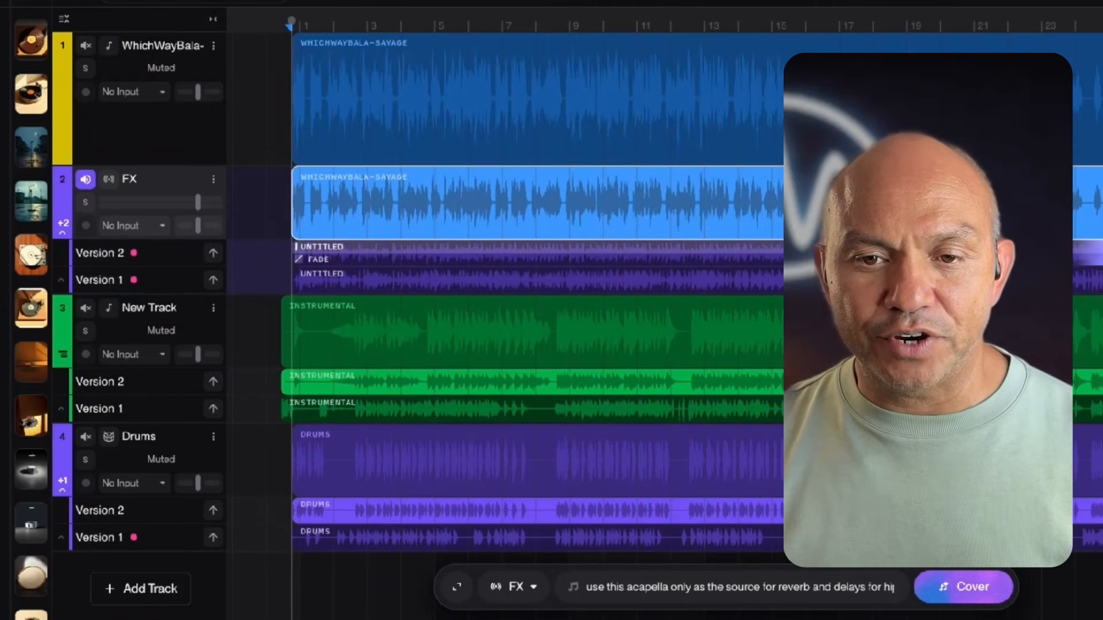
- Audition both new reverb-and-delay covers, Version 2 followed by Version 1, on the FX track's main lane
{"action": "left_click", "coordinate": [284, 202]}
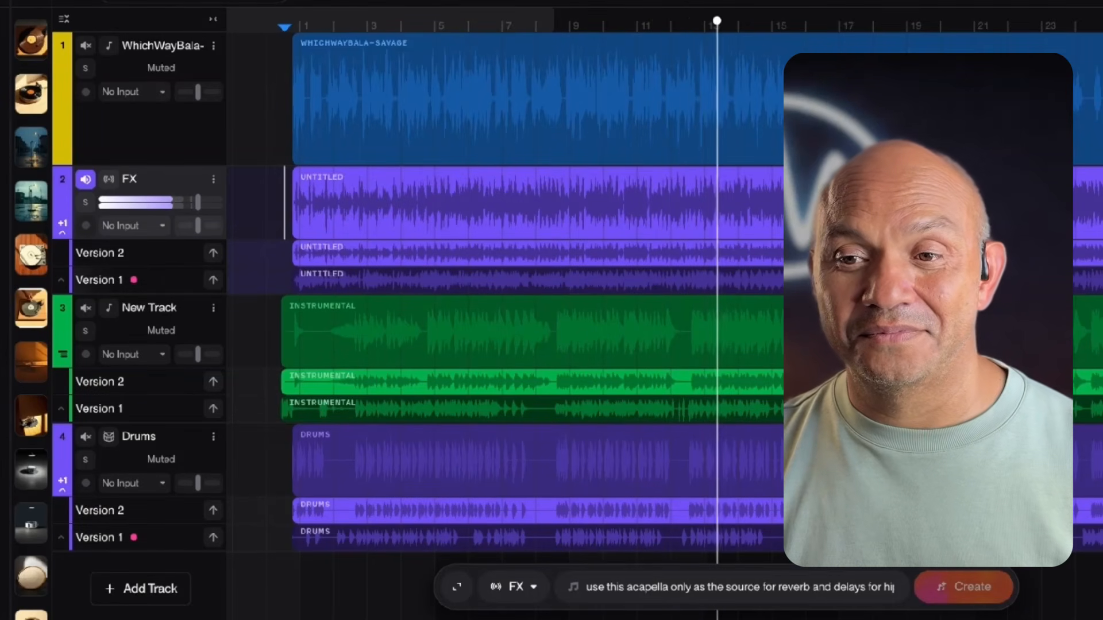
{"action": "key", "text": "space"}
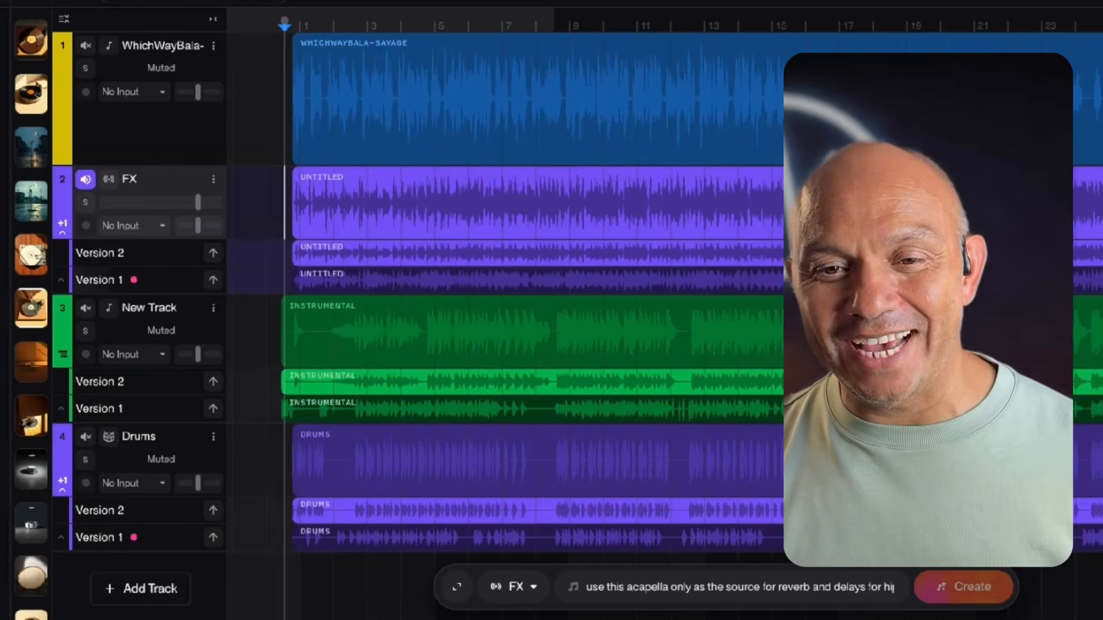
{"action": "left_click", "coordinate": [298, 282]}
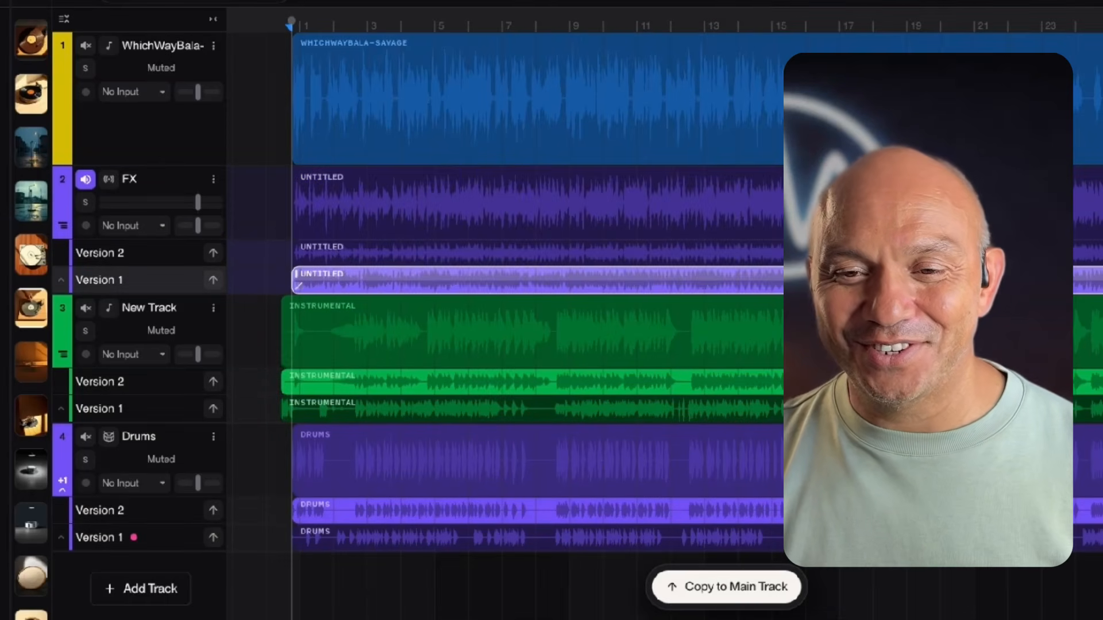
{"action": "left_click", "coordinate": [298, 257]}
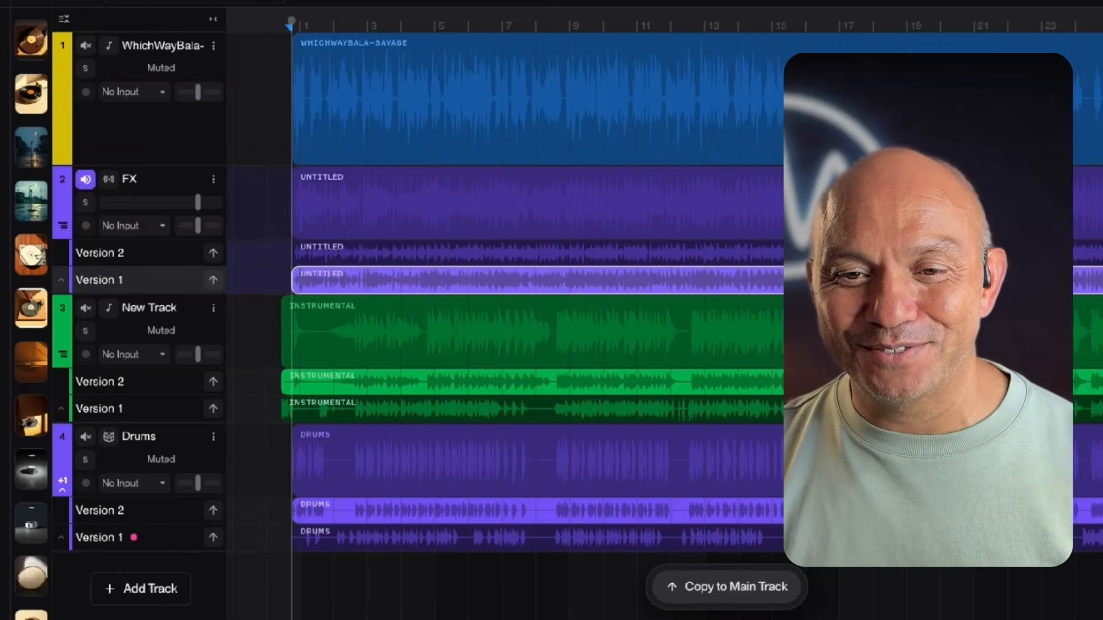
{"action": "key", "text": "space"}
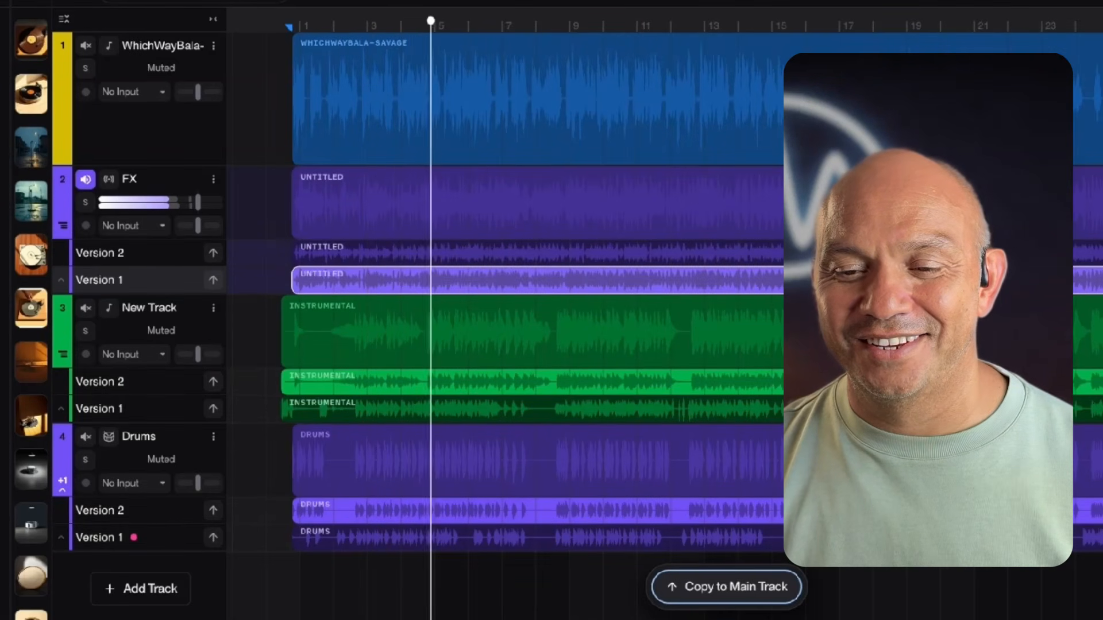
{"action": "key", "text": "space"}
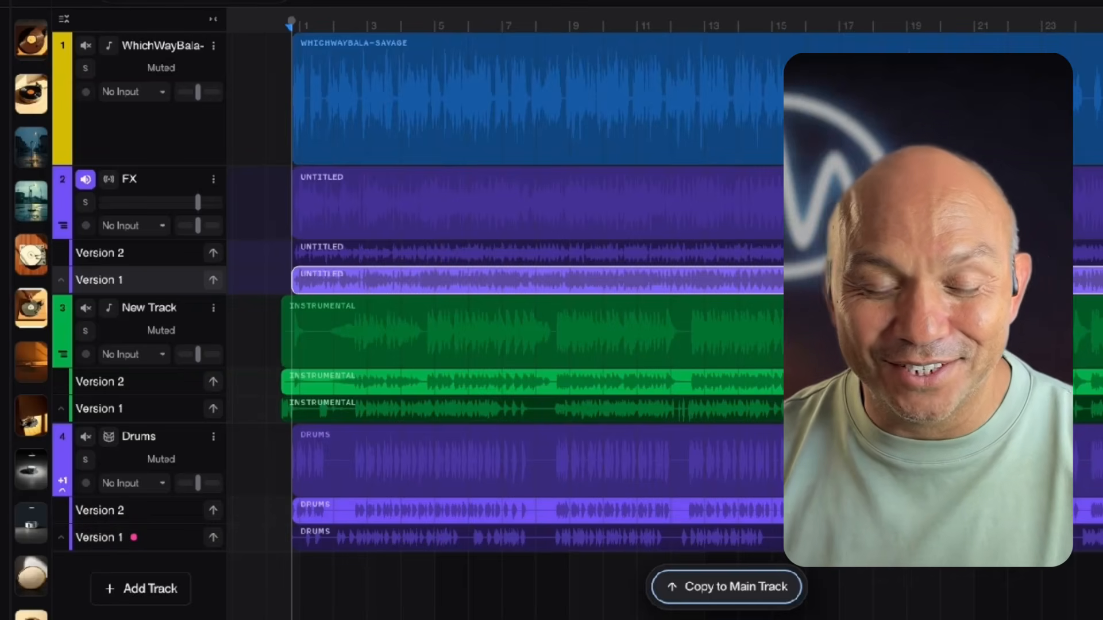
- Delete the FX cover track and the instrumental track, and play the unmuted vocal together with the drums
{"action": "left_click", "coordinate": [167, 180]}
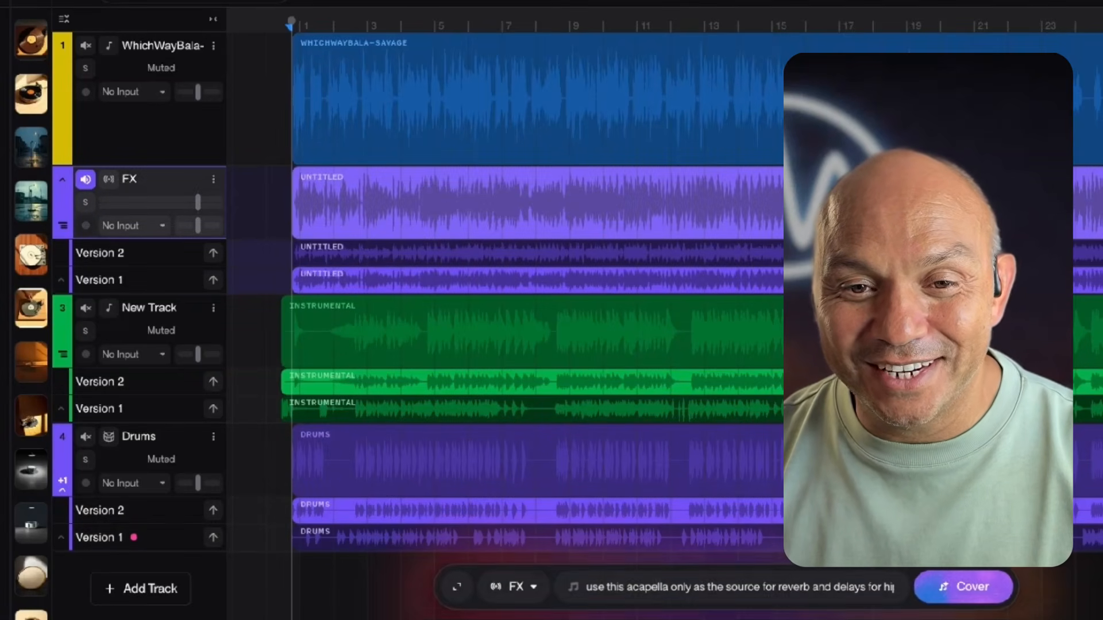
{"action": "key", "text": "Delete"}
{"action": "key", "text": "space"}
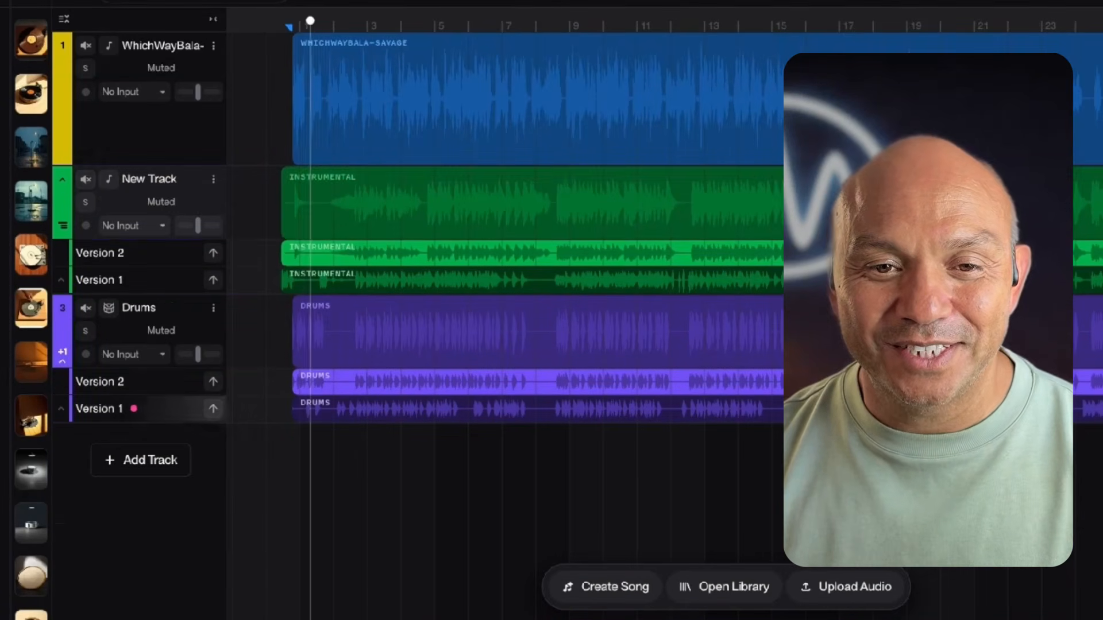
{"action": "left_click", "coordinate": [86, 179]}
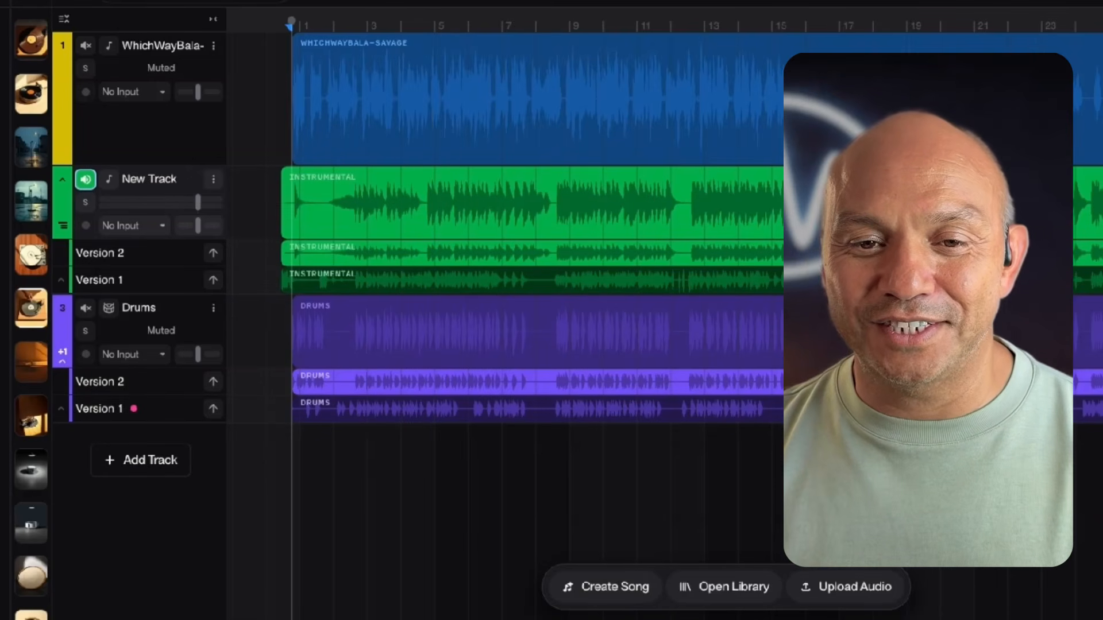
{"action": "left_click", "coordinate": [213, 179]}
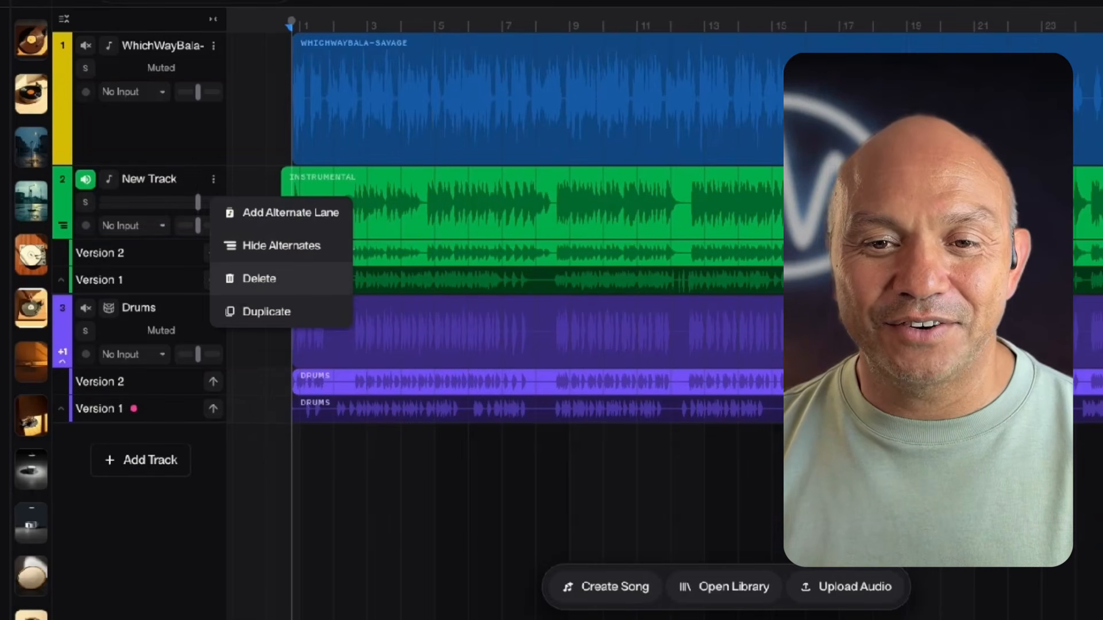
{"action": "left_click", "coordinate": [255, 278]}
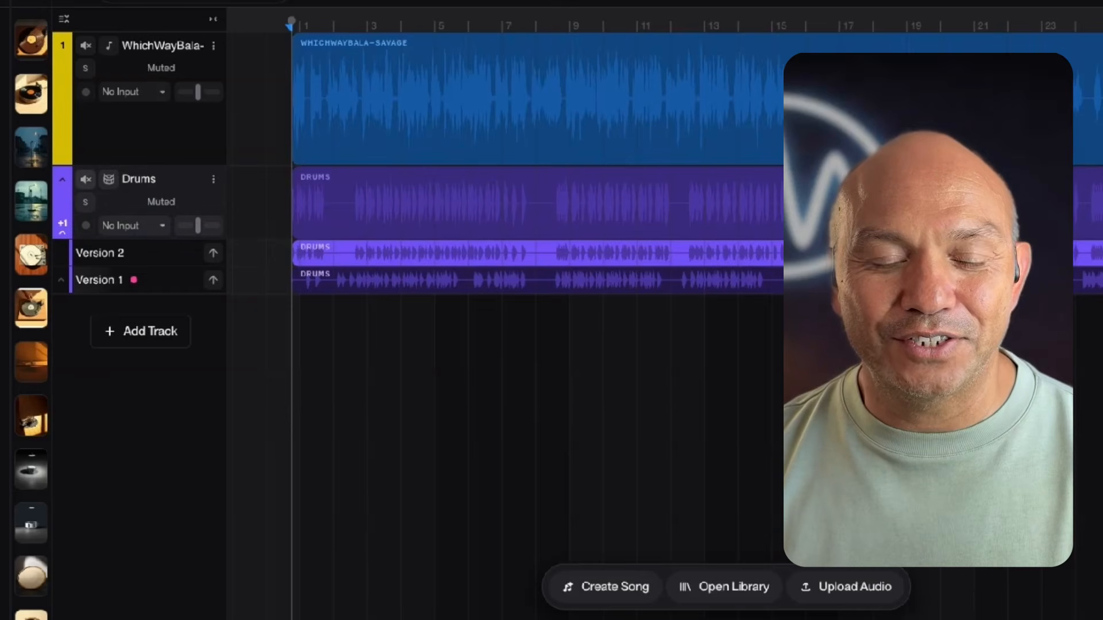
{"action": "key", "text": "space"}
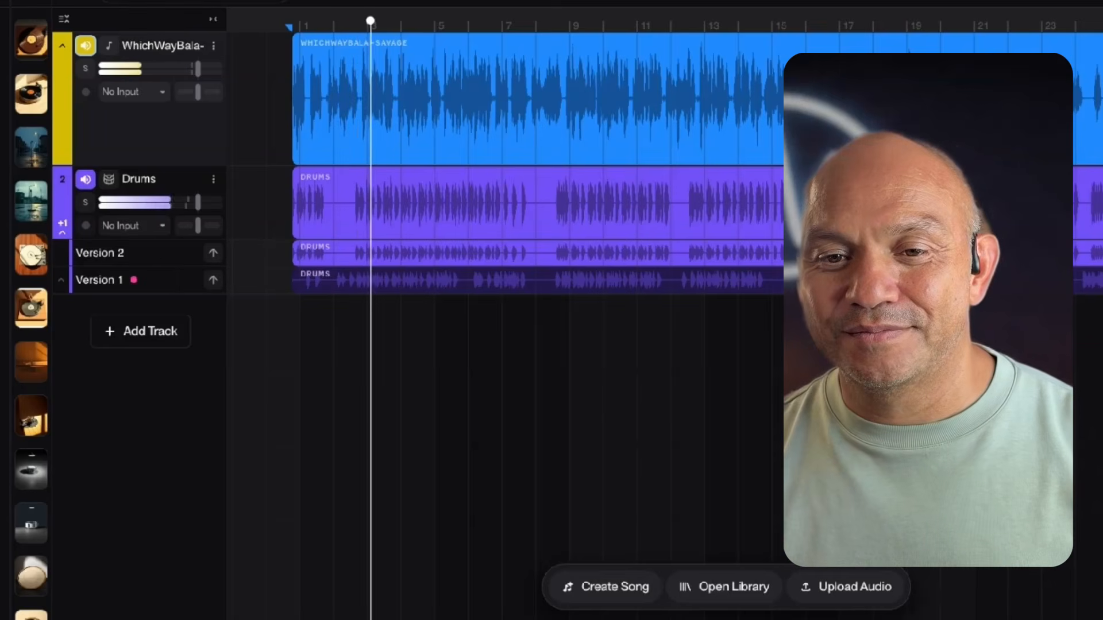
{"action": "key", "text": "space"}
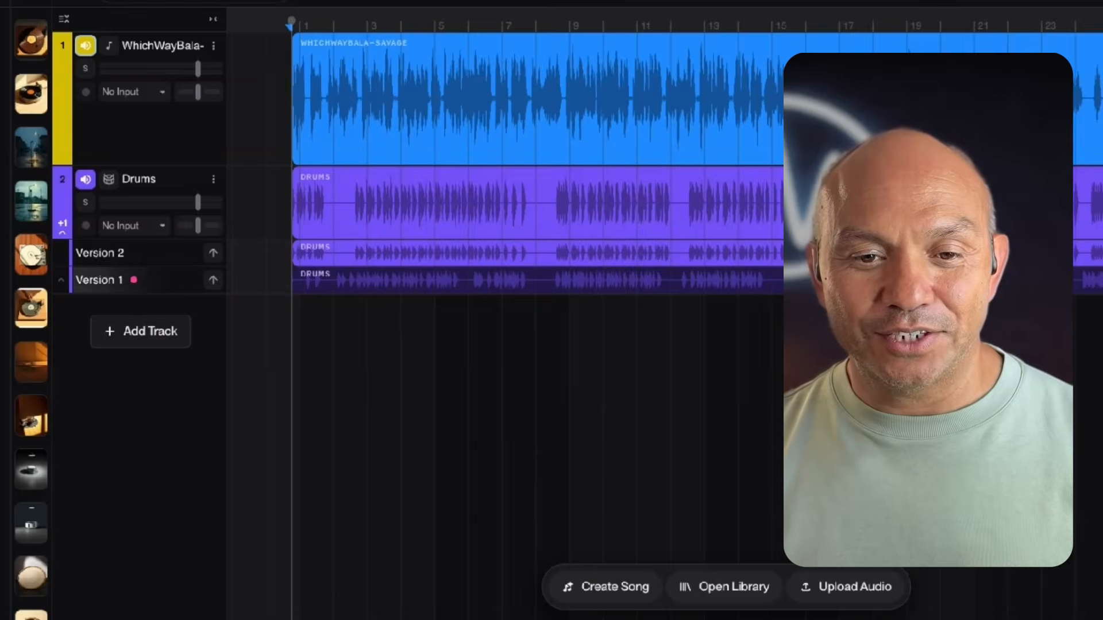
- Add an FX track below the drums and generate effects with a style prompt starting "add reverb to emulate a concert in a large arena and thousands"
{"action": "left_click", "coordinate": [141, 332]}
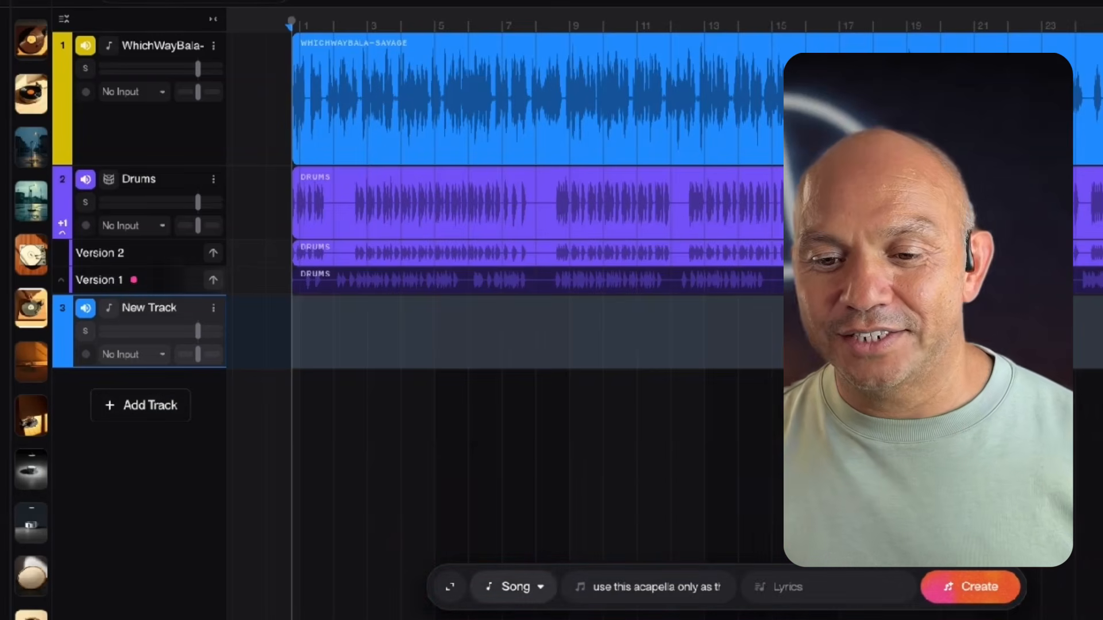
{"action": "left_click", "coordinate": [514, 587]}
{"action": "left_click", "coordinate": [516, 347]}
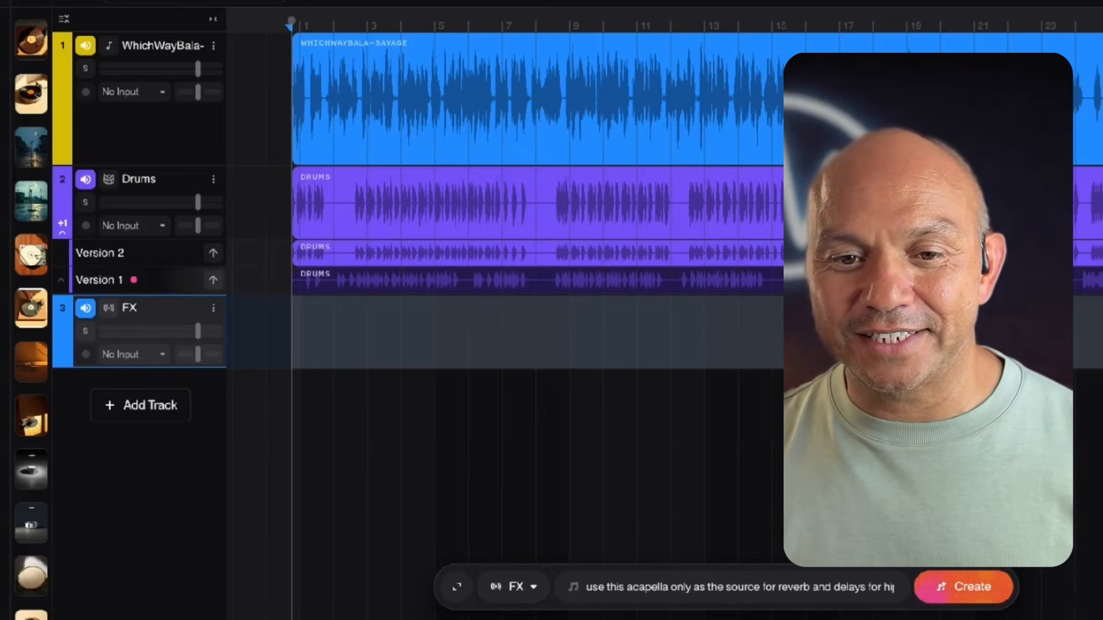
{"action": "left_click", "coordinate": [732, 587]}
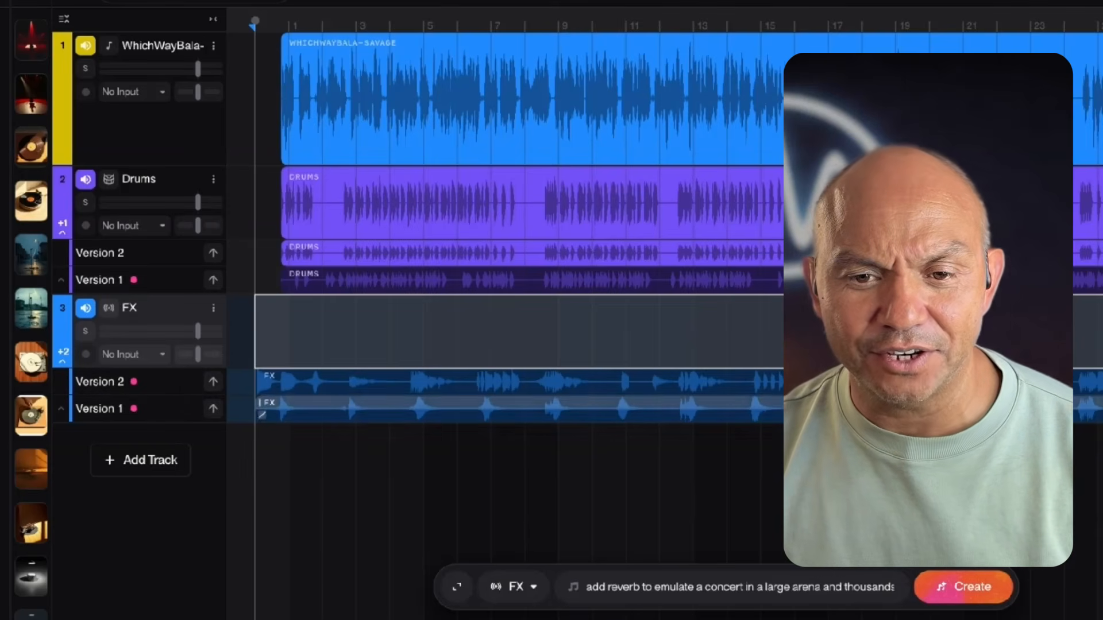
- Copy the arena reverb's Version 2 and its replacement Version 1 to the FX track's main lane, and audition the mix with vocal and drums
{"action": "left_click", "coordinate": [517, 382]}
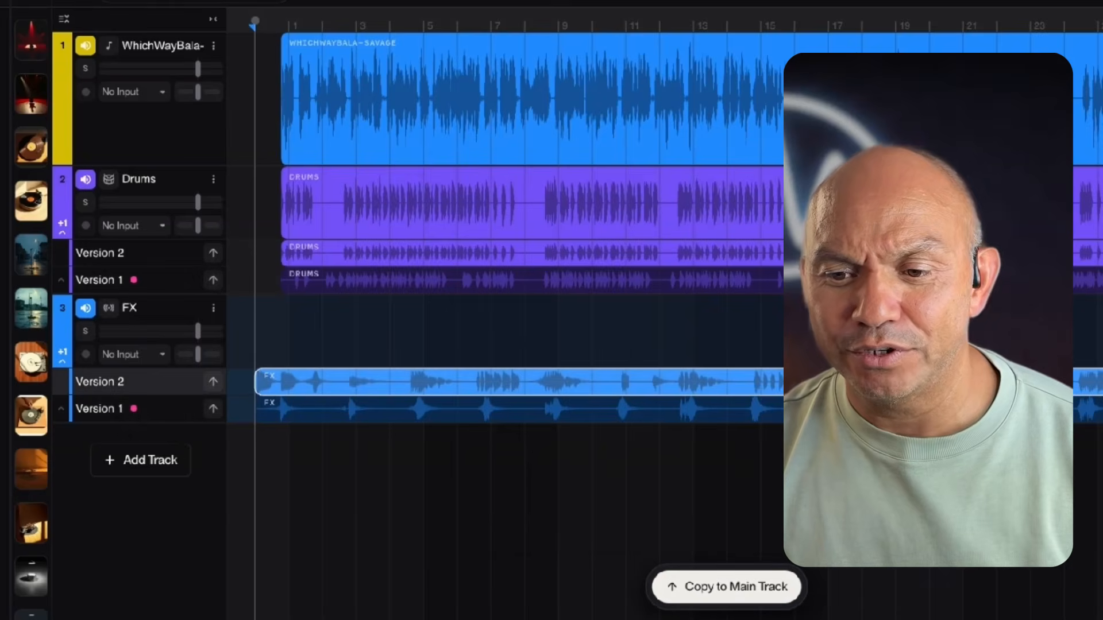
{"action": "left_click", "coordinate": [727, 587]}
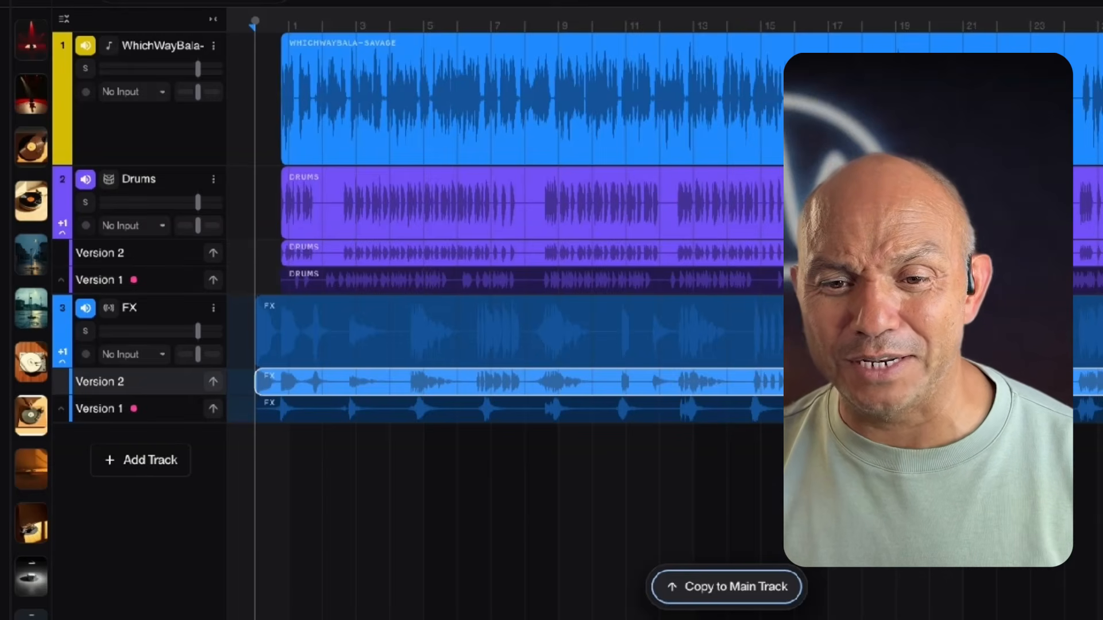
{"action": "left_click", "coordinate": [264, 412]}
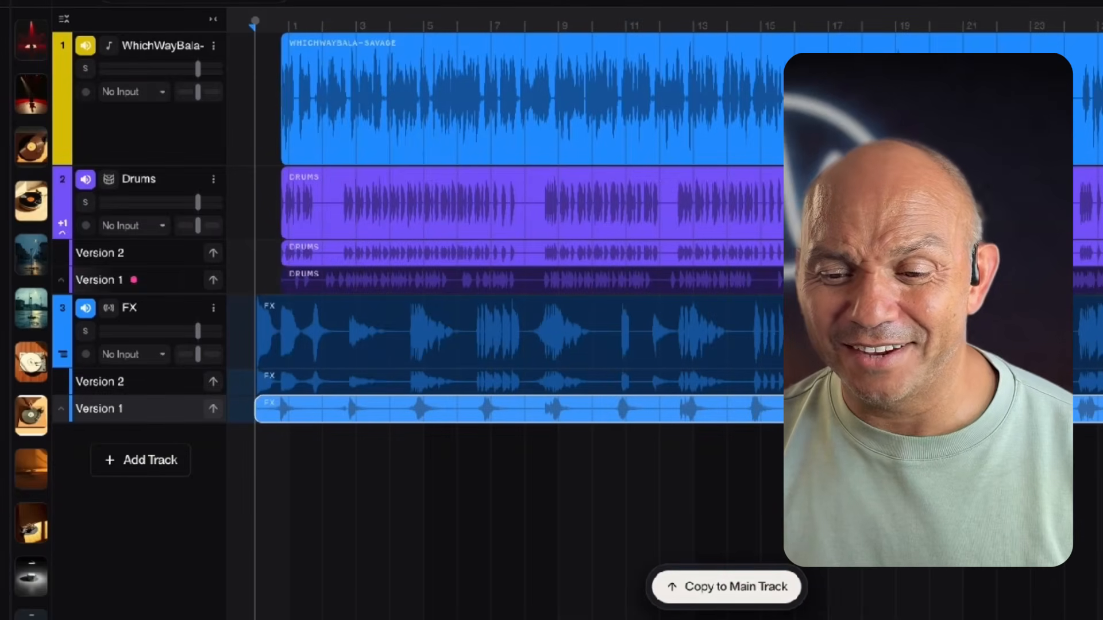
{"action": "left_click", "coordinate": [726, 587]}
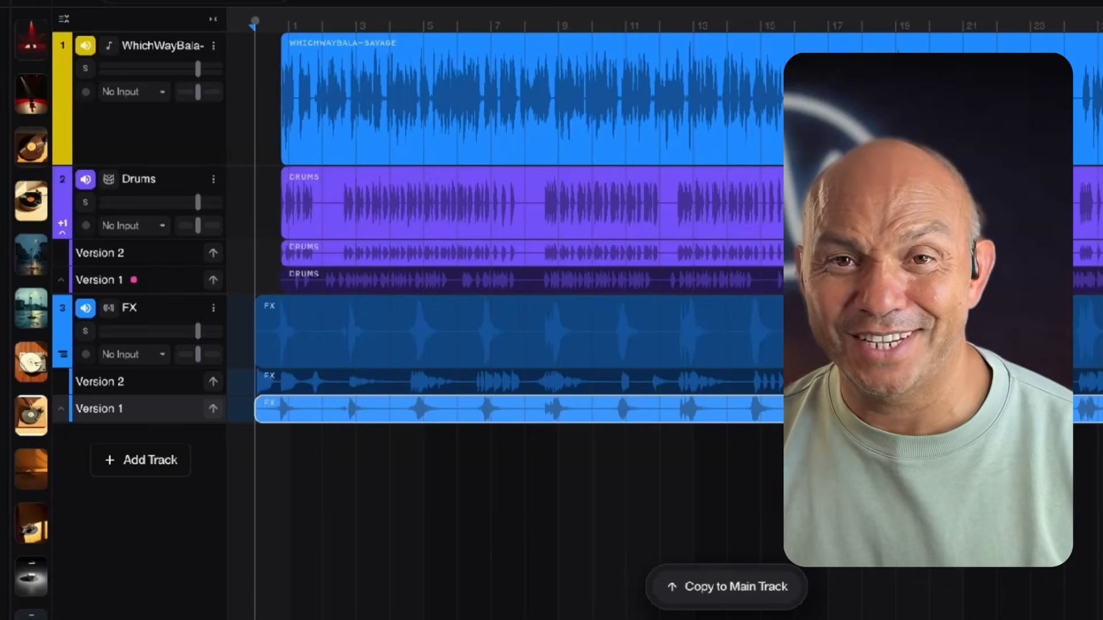
{"action": "key", "text": "space"}
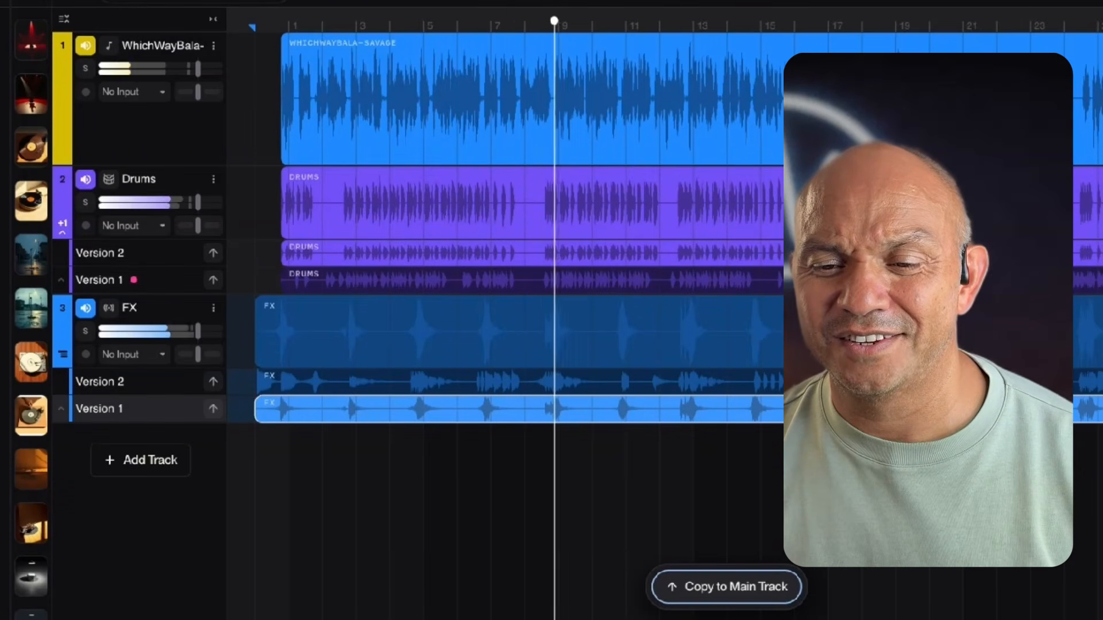
{"action": "key", "text": "space"}
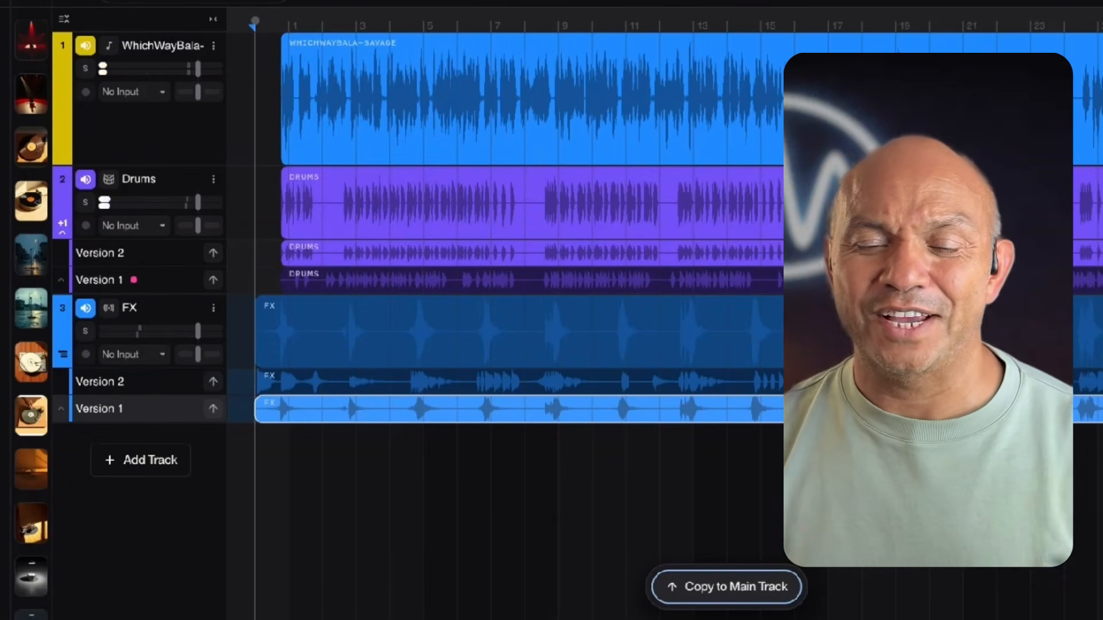